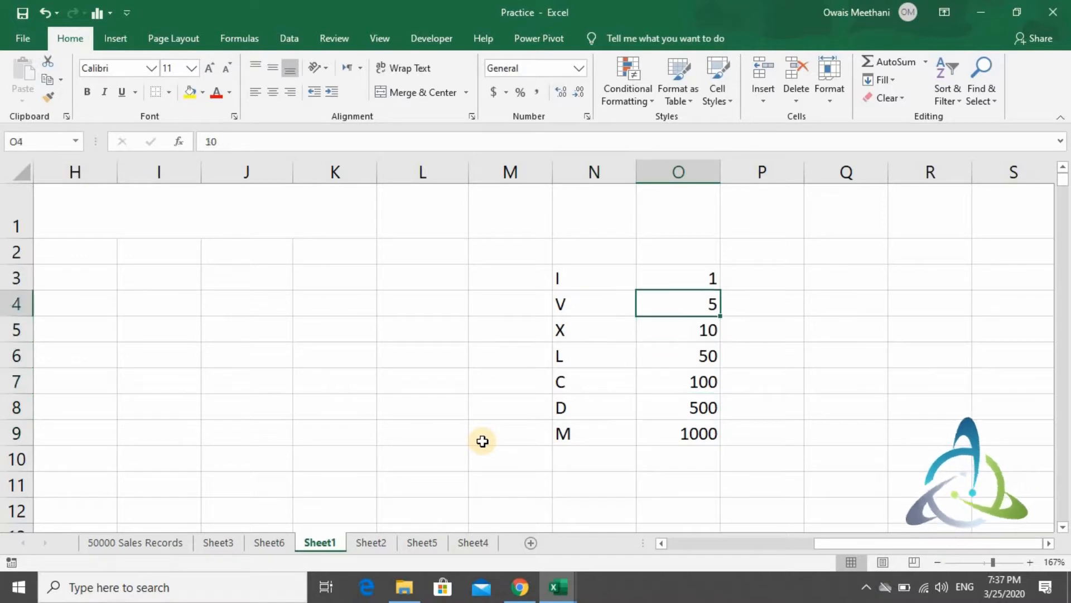
Go through the reference table of Roman numeral symbols and their values in N3:O9
key("Left")
key("Down")
key("Down")
key("Down")
key("Down")
key("Down")
key("Down")
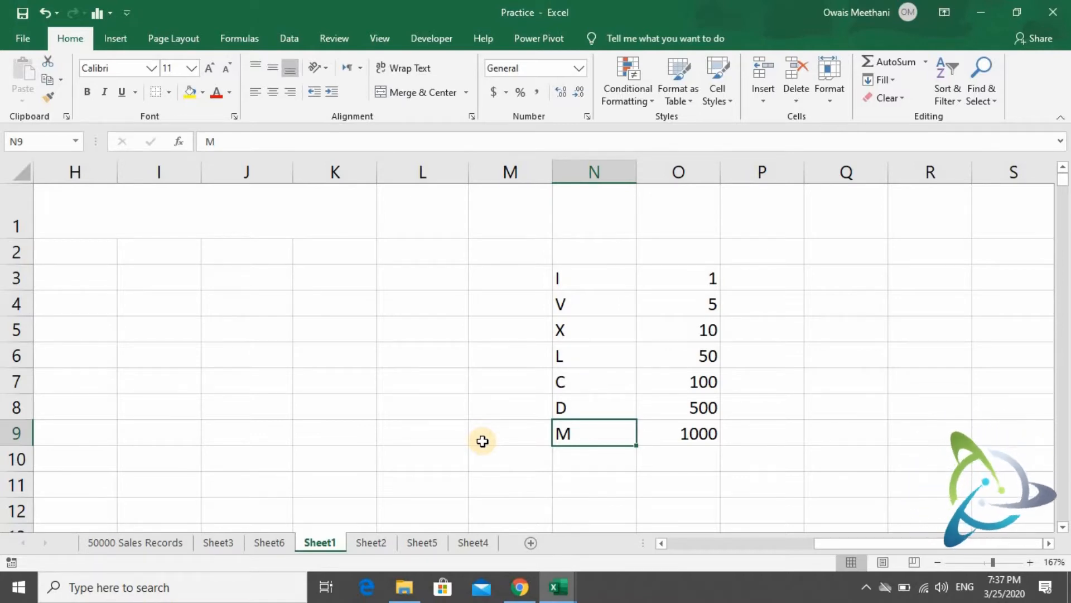
Write the syntax note ROMAN(number) as plain text in cell J4, and clear the cell again
key("Left")
key("Left")
key("Left")
key("Left")
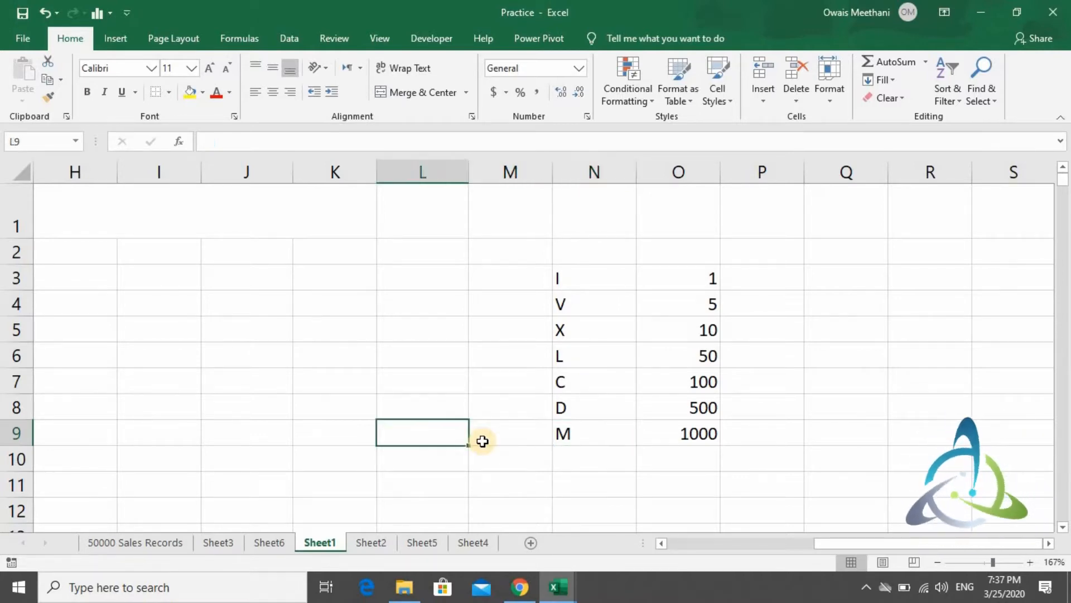
key("Up")
key("Up")
key("Up")
key("Up")
key("Up")
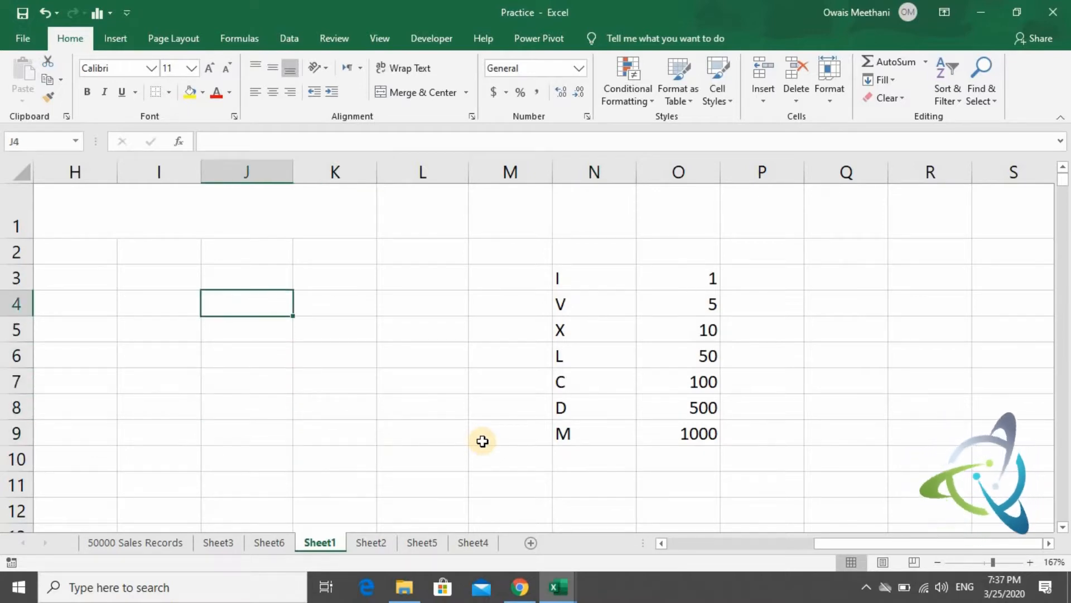
type("=")
key("BackSpace")
type("R")
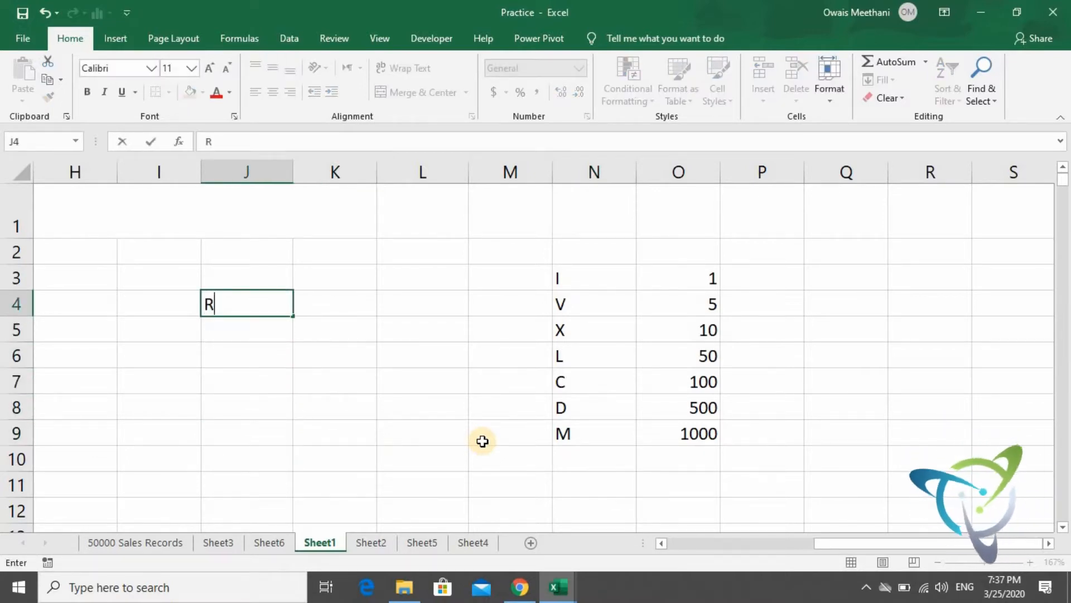
type("OMAN")
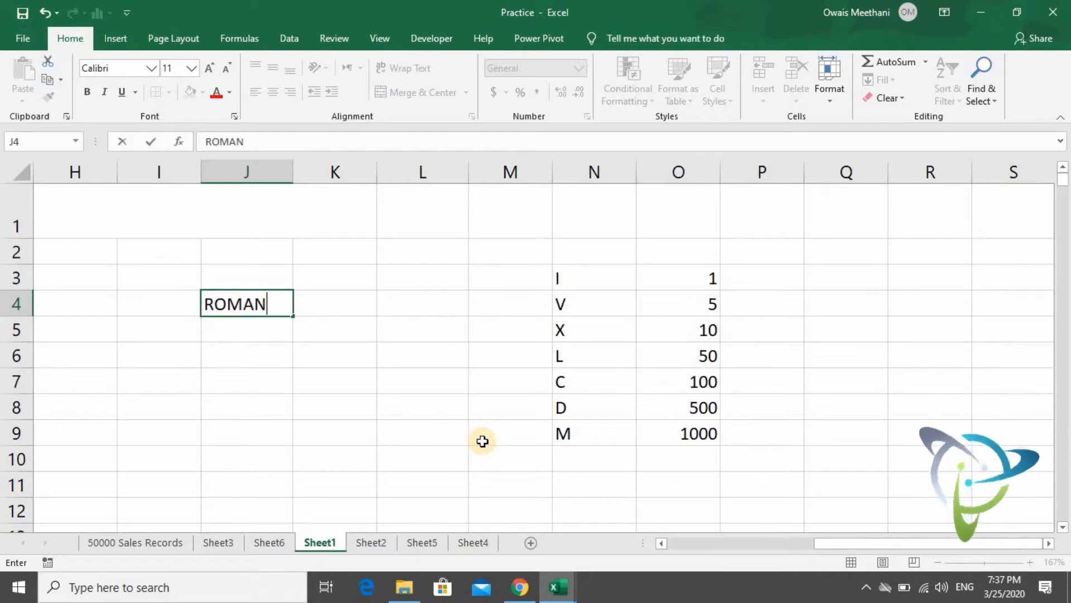
type("(n")
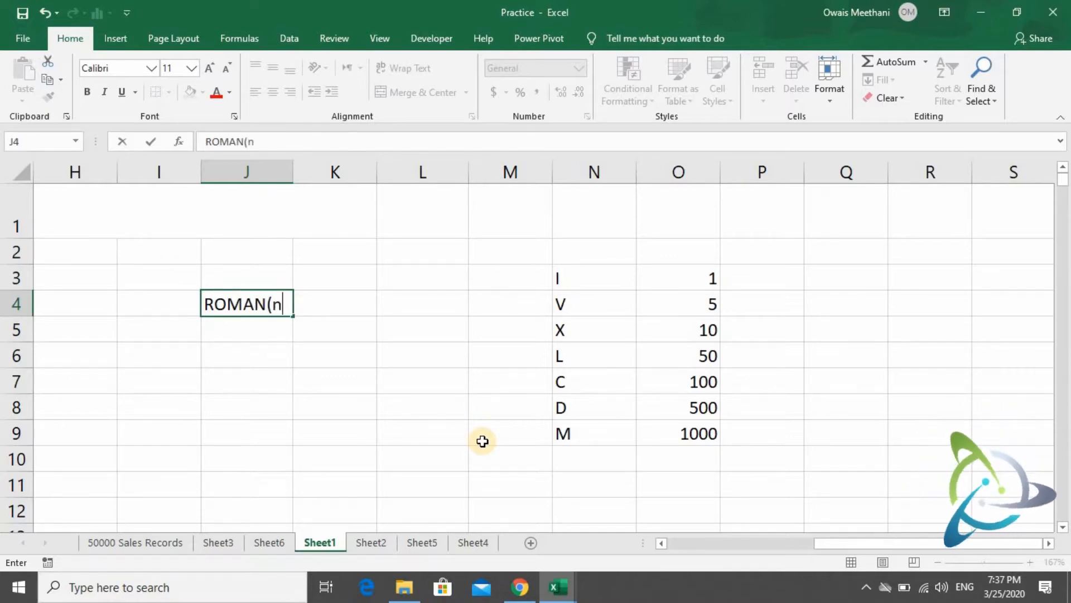
type("umber)")
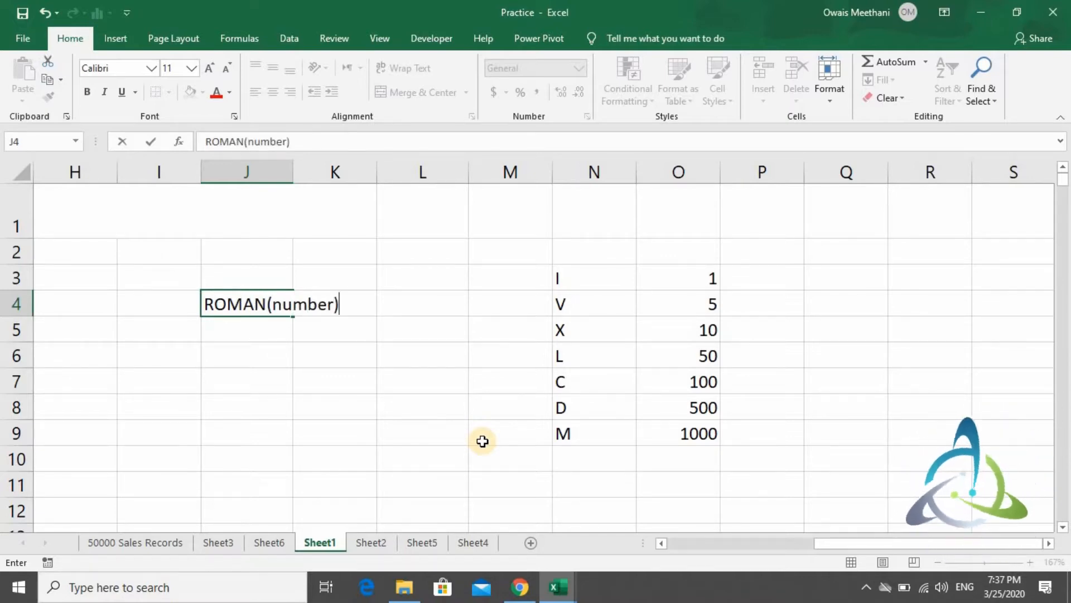
key("Return")
key("Up")
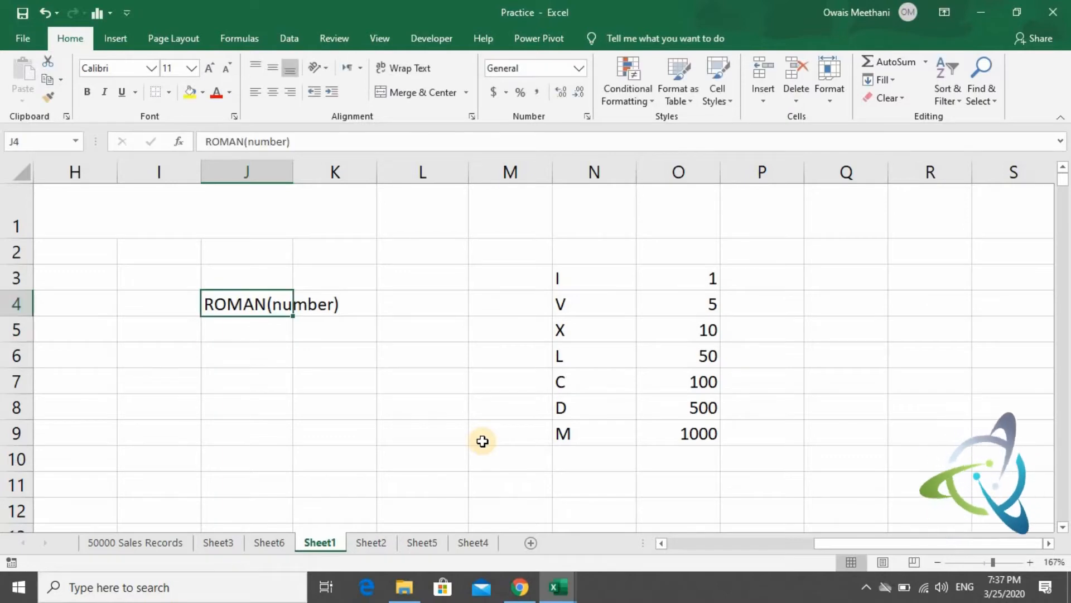
key("Delete")
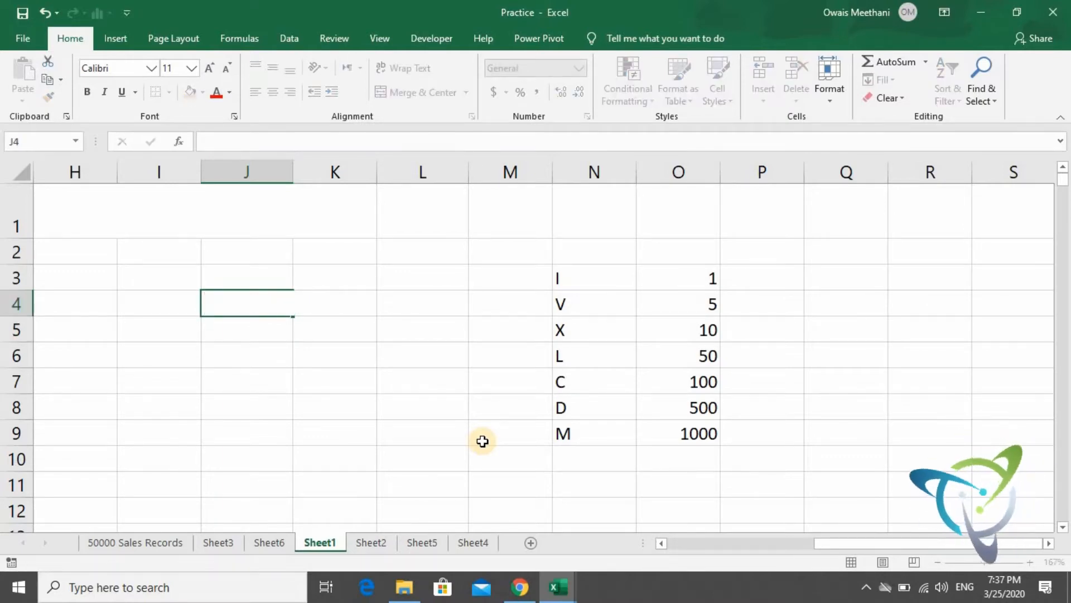
Enter =ROMAN(C4) in cell D4 and fill the formula down to D13
key("Left")
key("Left")
key("Left")
key("Left")
key("Left")
key("Left")
key("Left")
key("Left")
key("Left")
key("Right")
key("Right")
key("Right")
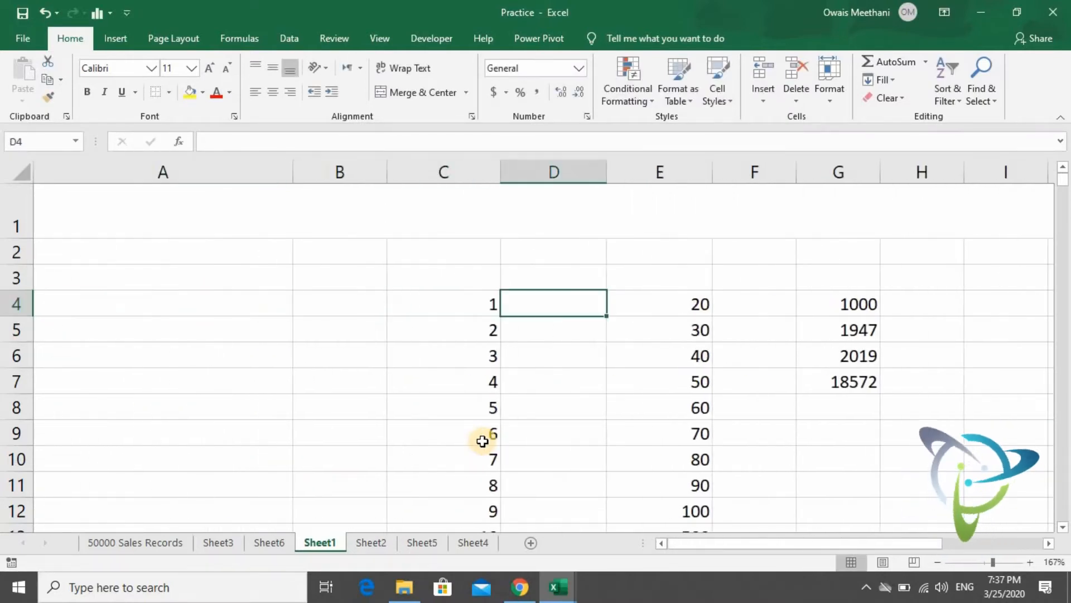
type("=")
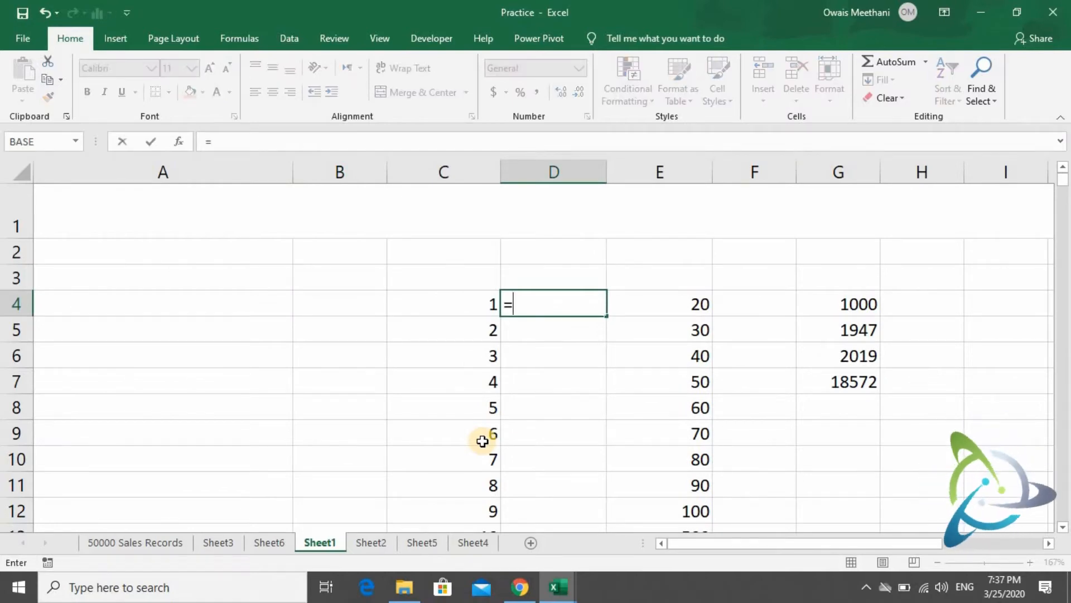
type("roma")
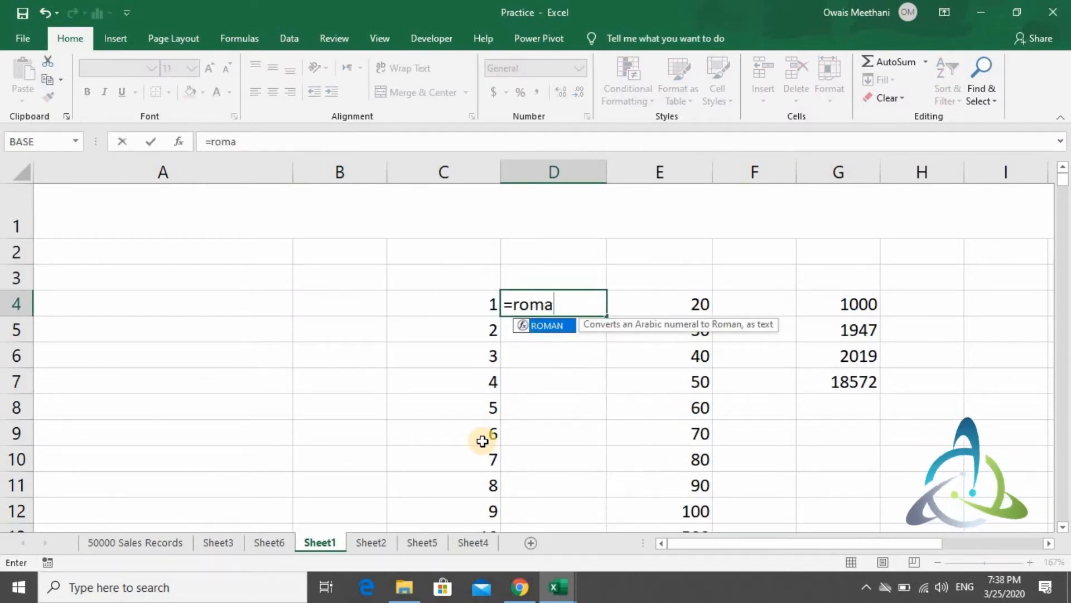
type("n(")
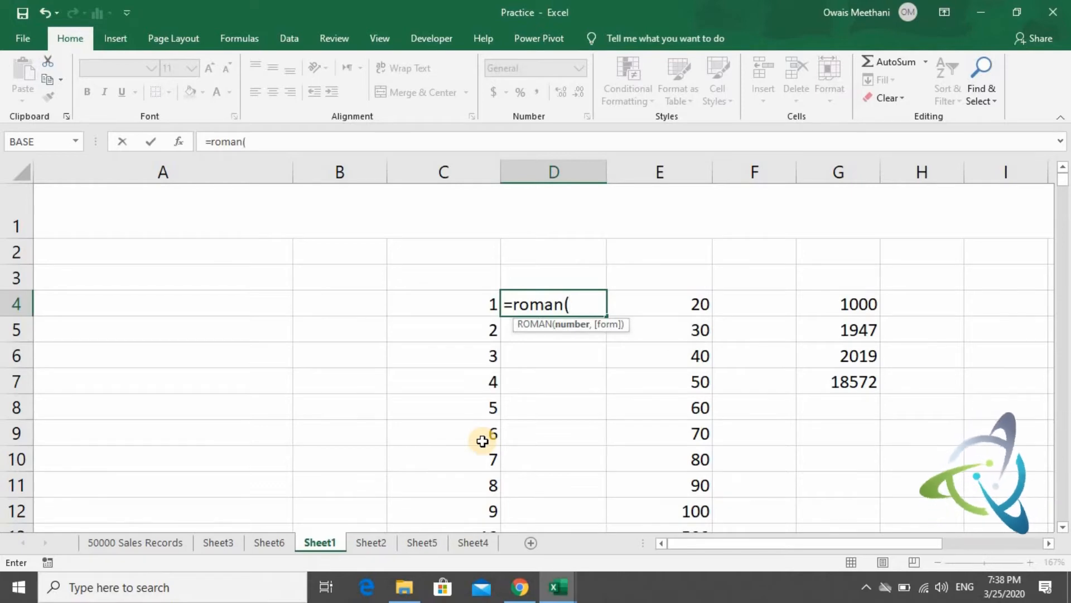
key("Left")
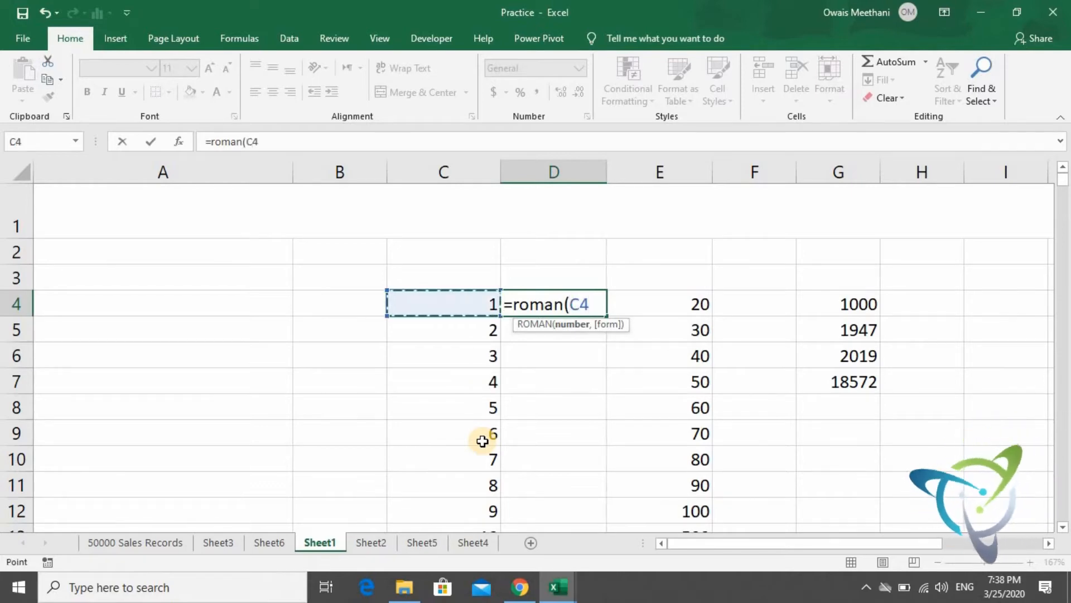
type(")")
key("Return")
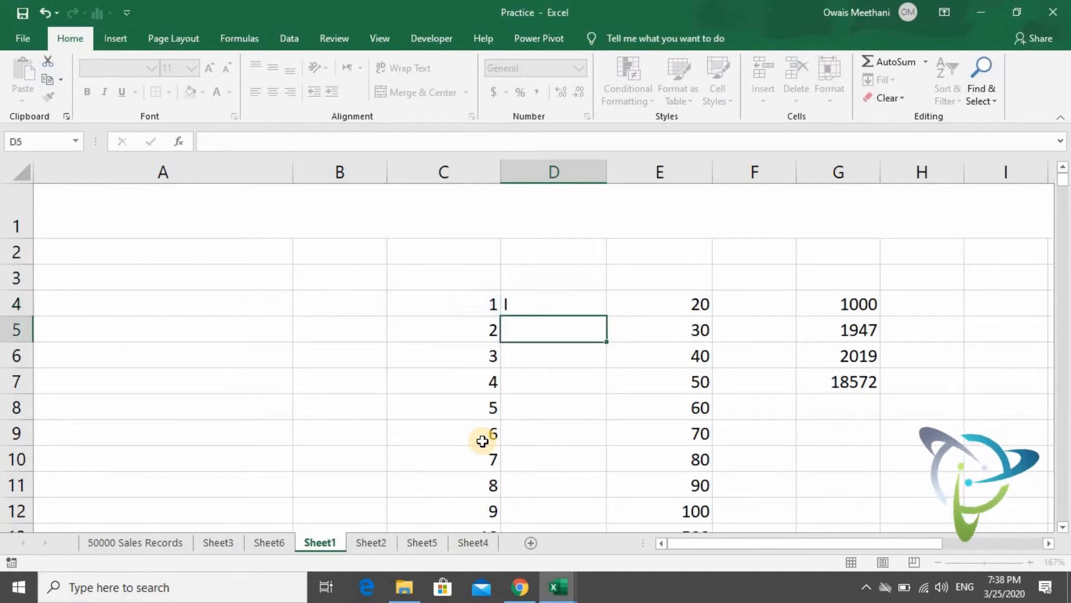
key("Up")
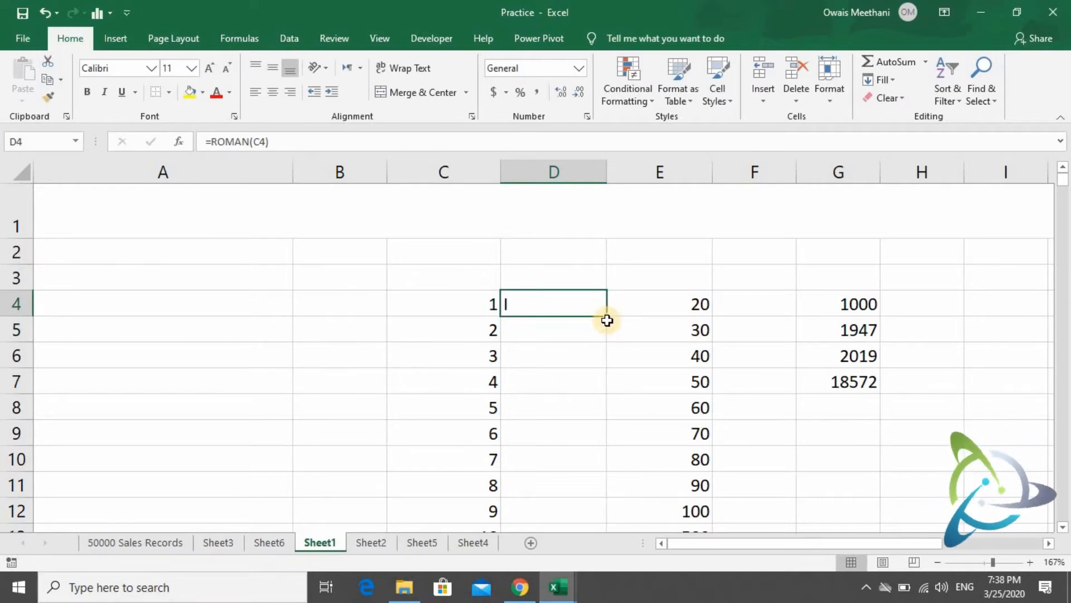
double_click(608, 315)
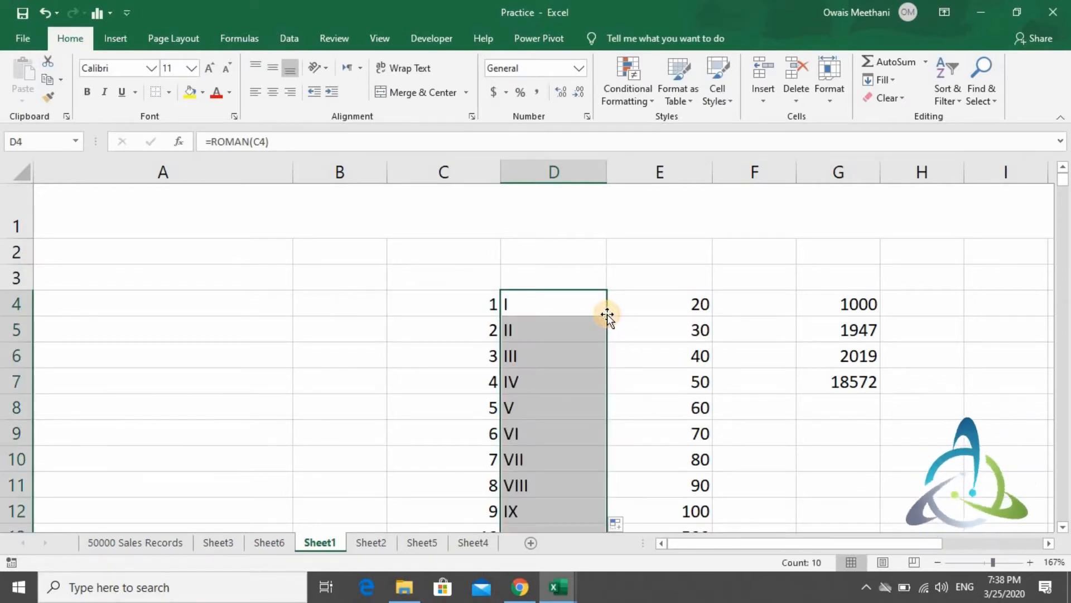
Review the Roman numerals and their formulas in column D against the numbers in column C
key("Down")
key("Down")
key("Down")
key("Up")
key("Up")
key("Up")
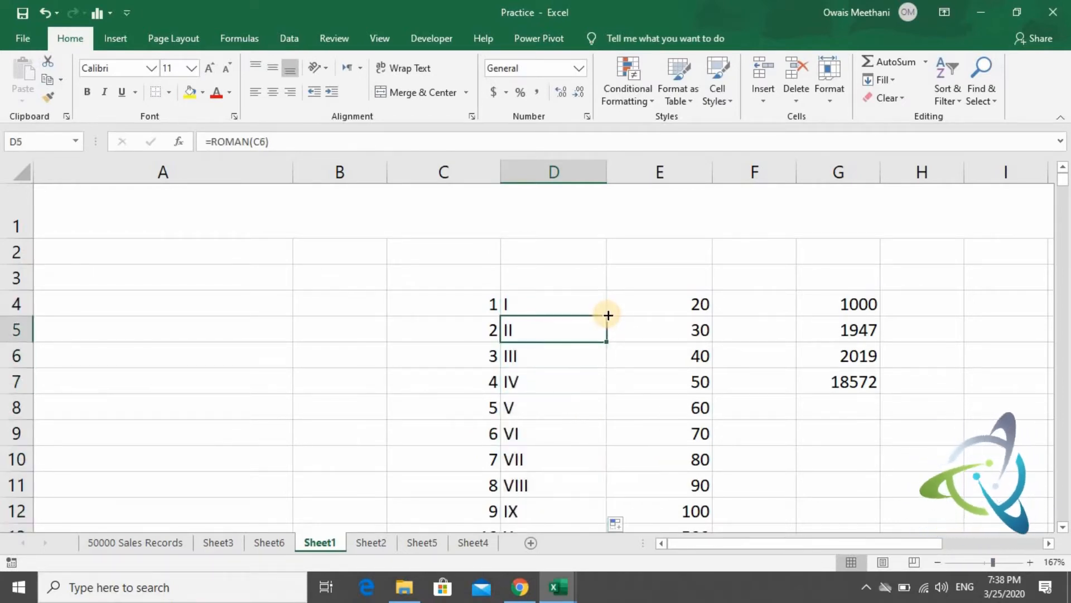
key("Down")
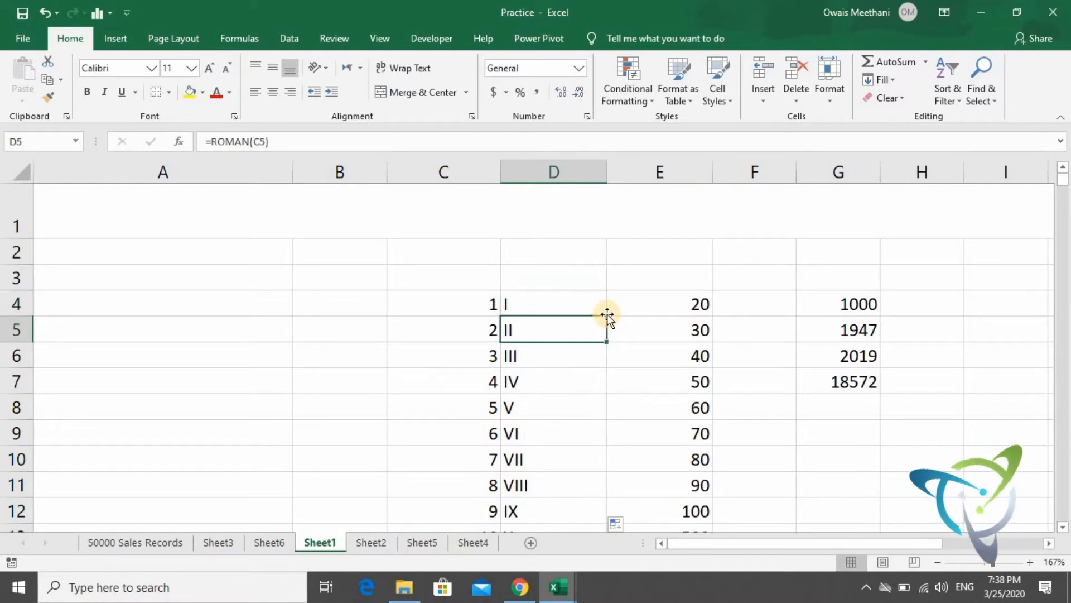
key("Down")
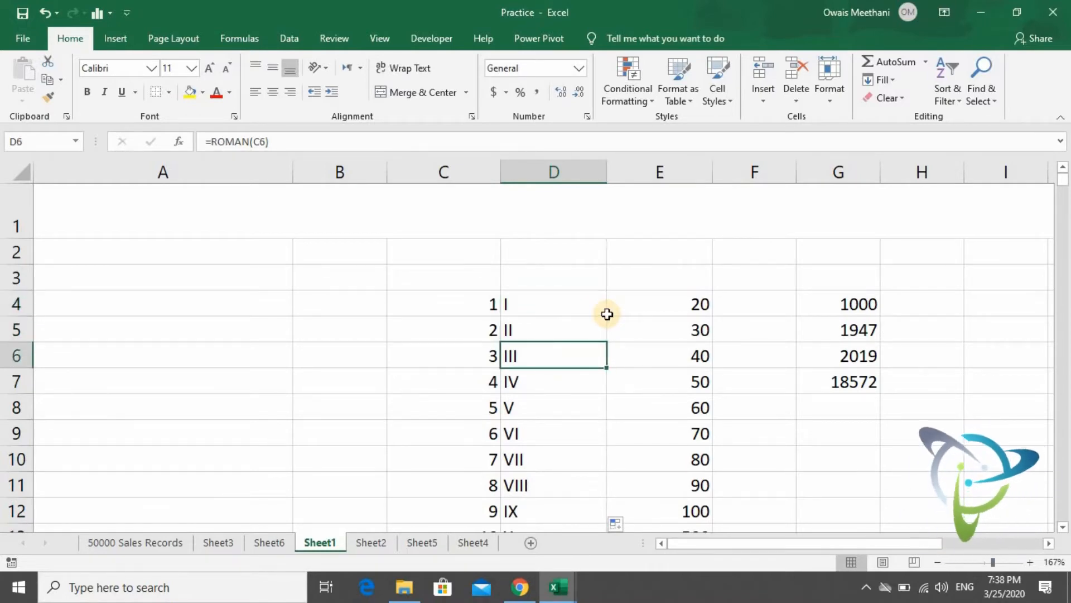
key("Down")
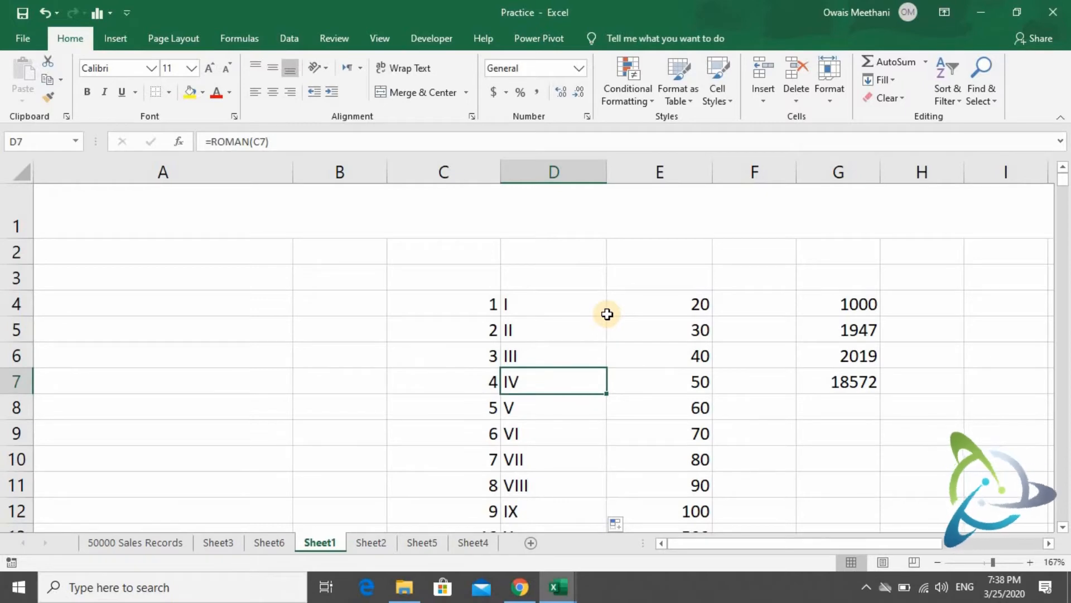
key("Down")
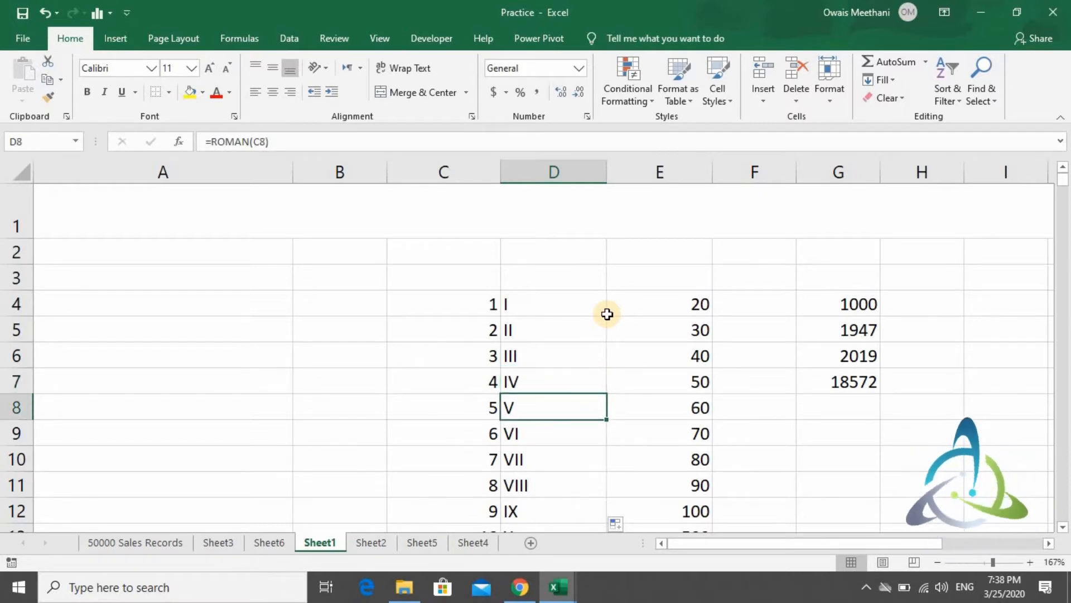
key("Down")
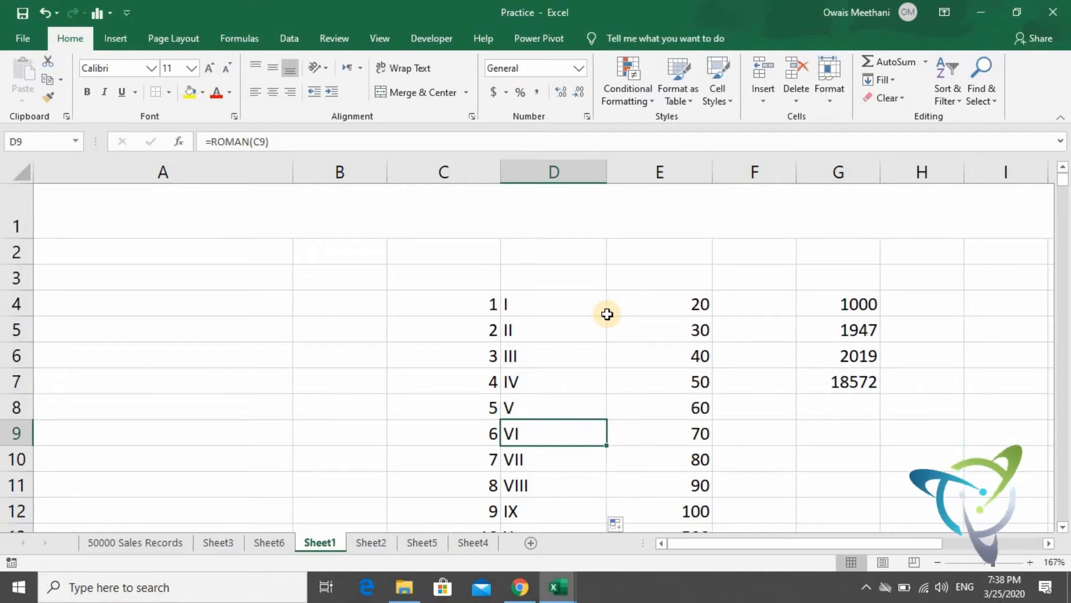
key("Down")
key("Down")
key("Down")
key("Down")
key("Down")
key("Up")
key("Up")
key("Up")
key("Up")
key("Up")
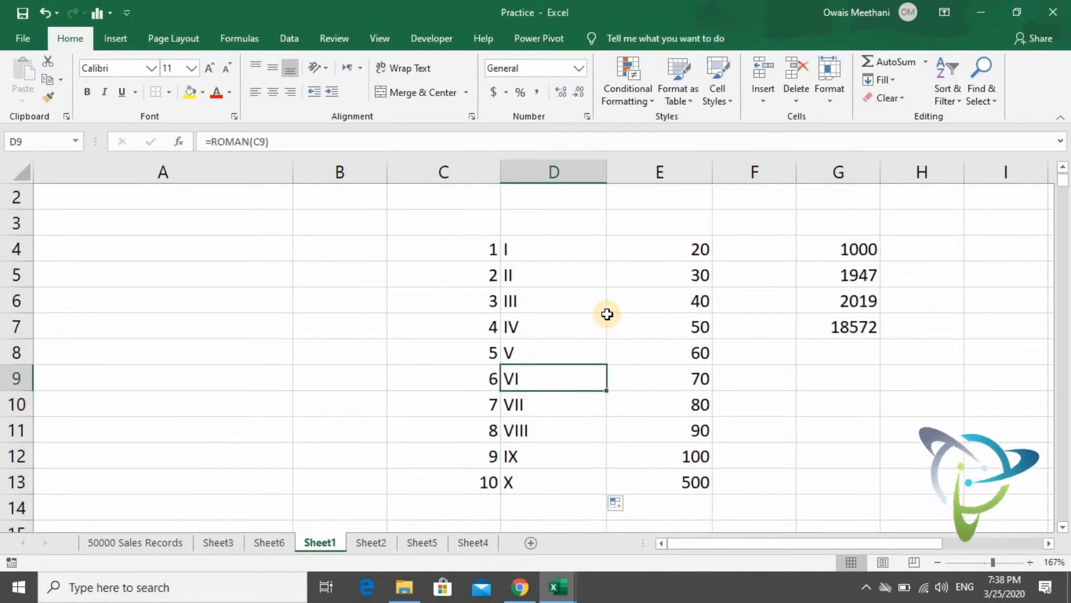
Enter =ROMAN(E4) in cell F4 and fill the formula down to F13
key("Up")
key("Up")
key("Up")
key("Up")
key("Up")
key("Right")
key("Right")
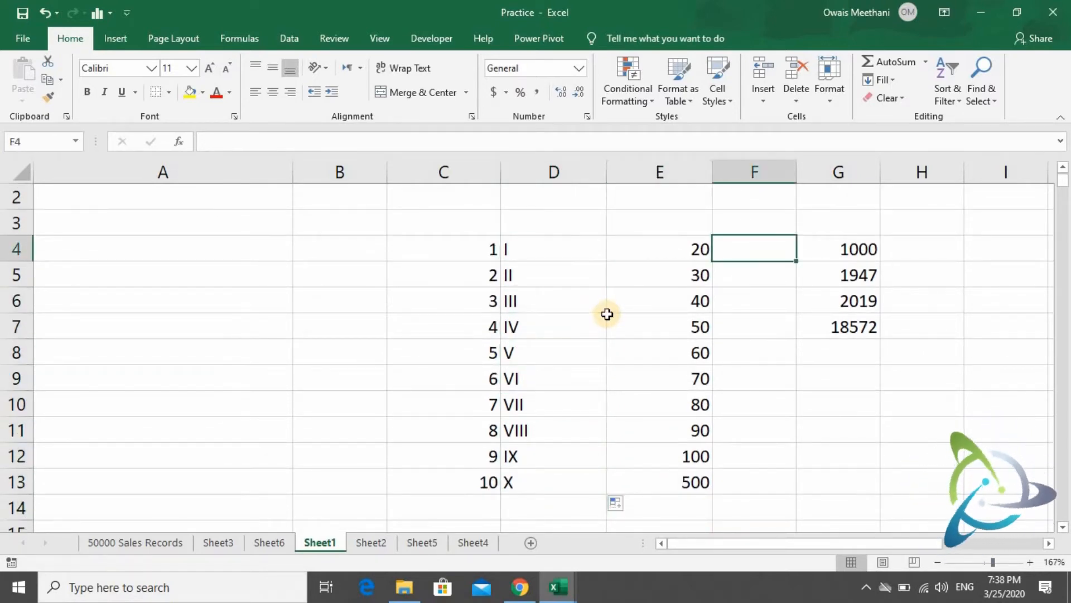
type("=ro")
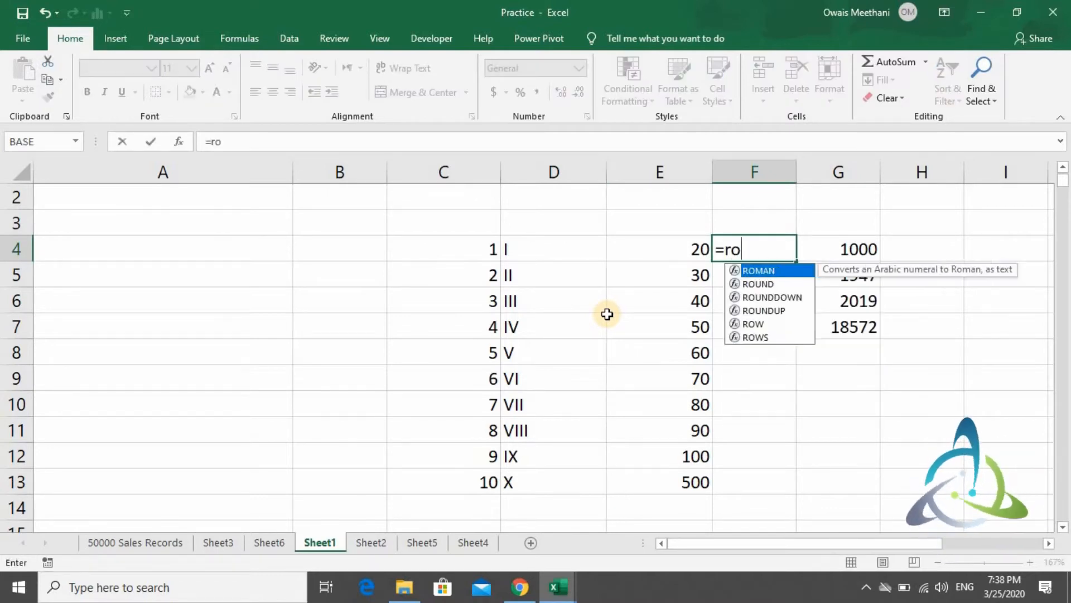
type("man(")
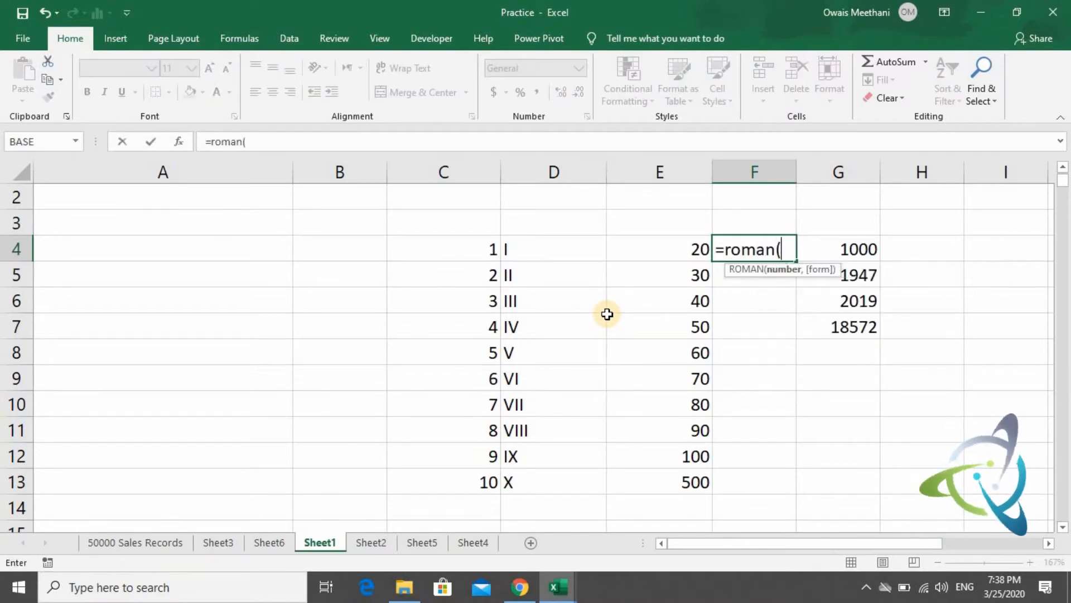
key("Left")
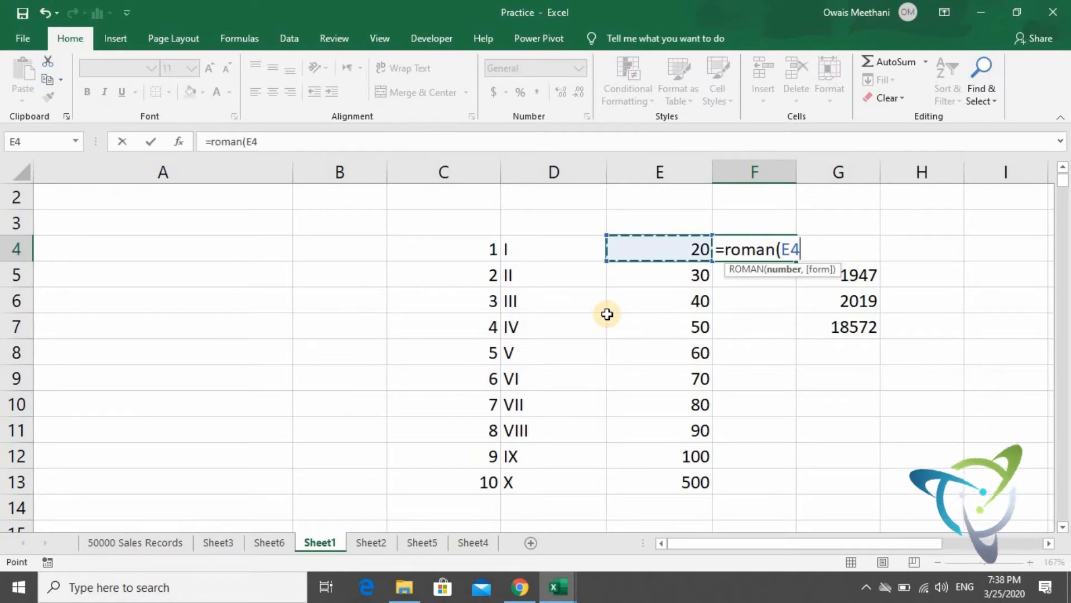
type(")")
key("Return")
key("Up")
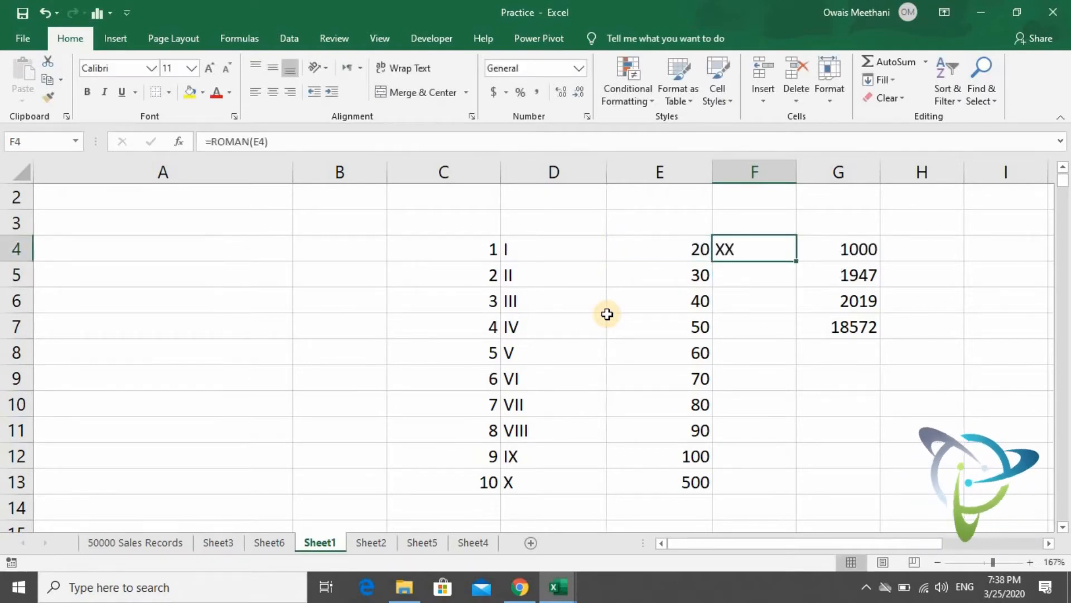
double_click(796, 262)
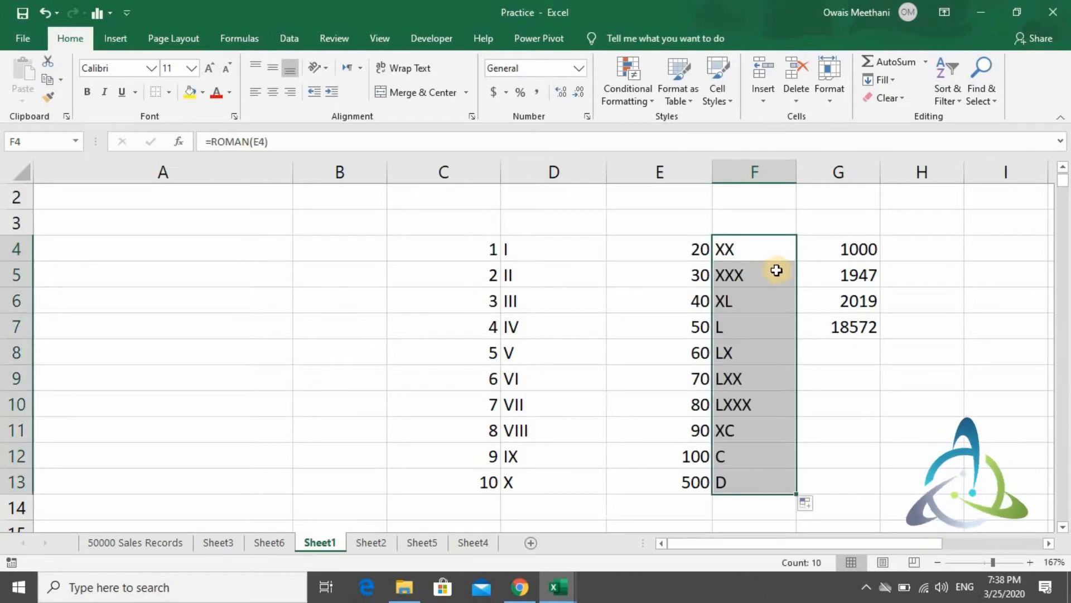
Review the Roman numerals and their formulas in column F against the numbers in column E
left_click(773, 272)
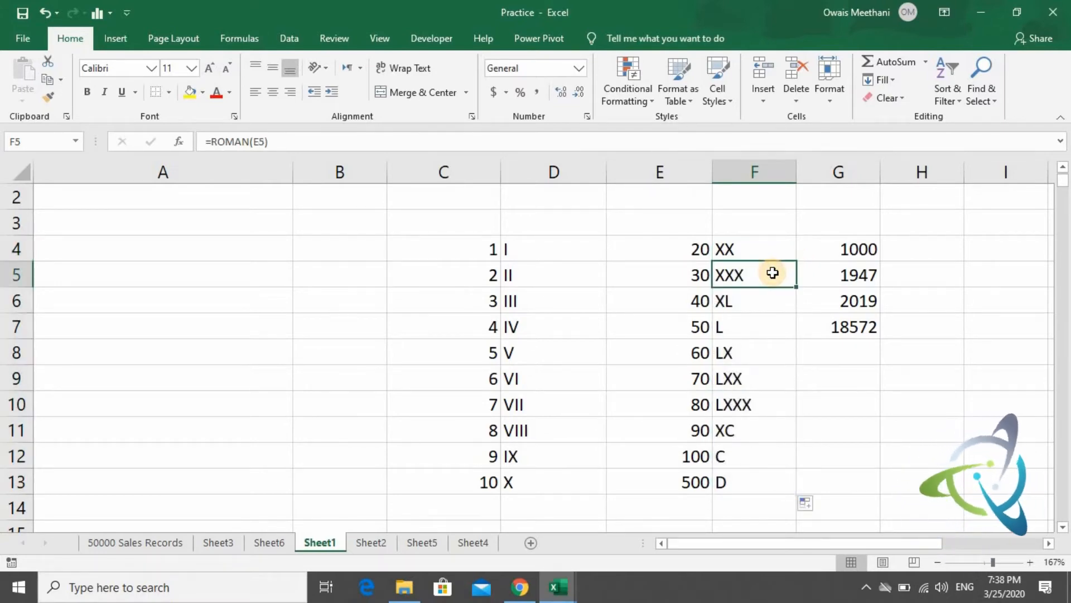
key("Down")
key("Down")
key("Down")
key("Down")
key("Down")
key("Down")
key("Down")
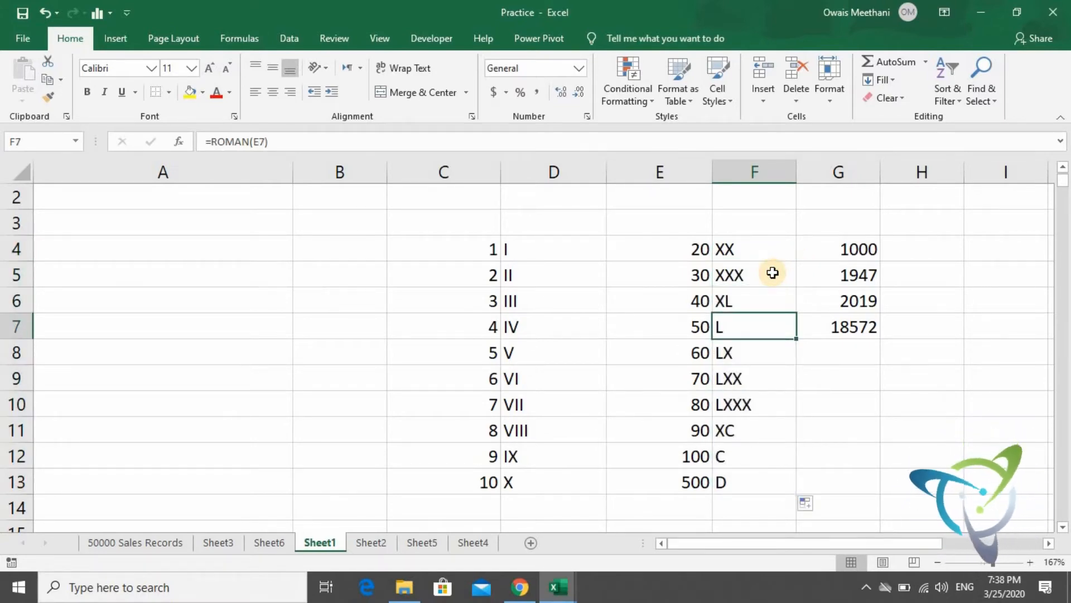
key("Up")
key("Up")
key("Up")
key("Up")
key("Up")
key("Up")
key("Up")
key("Up")
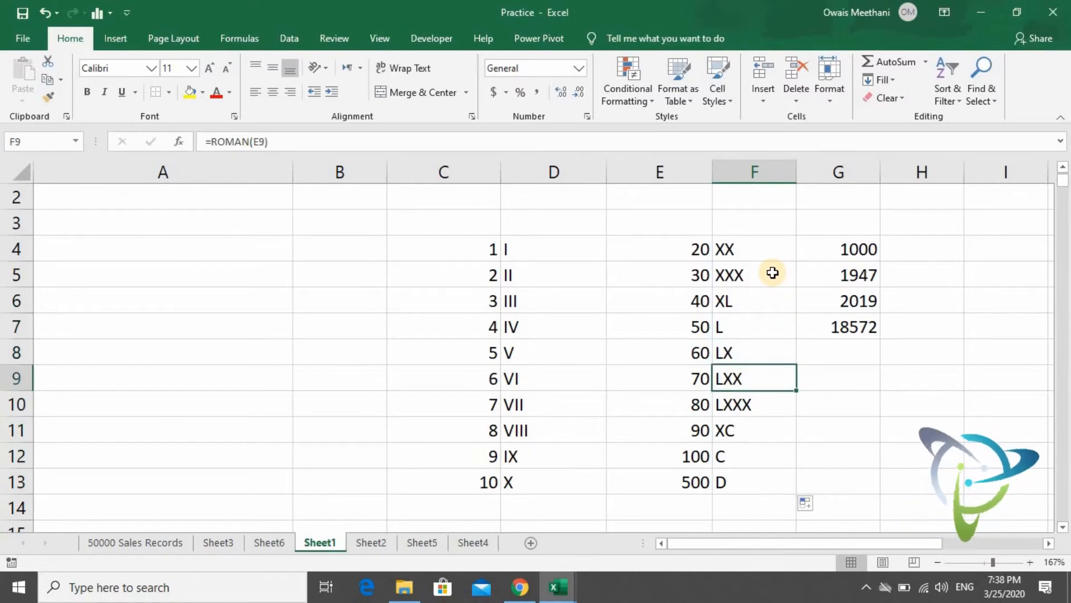
Enter =ROMAN(G4) in cell H4 and fill the formula down to H13
key("Right")
key("Right")
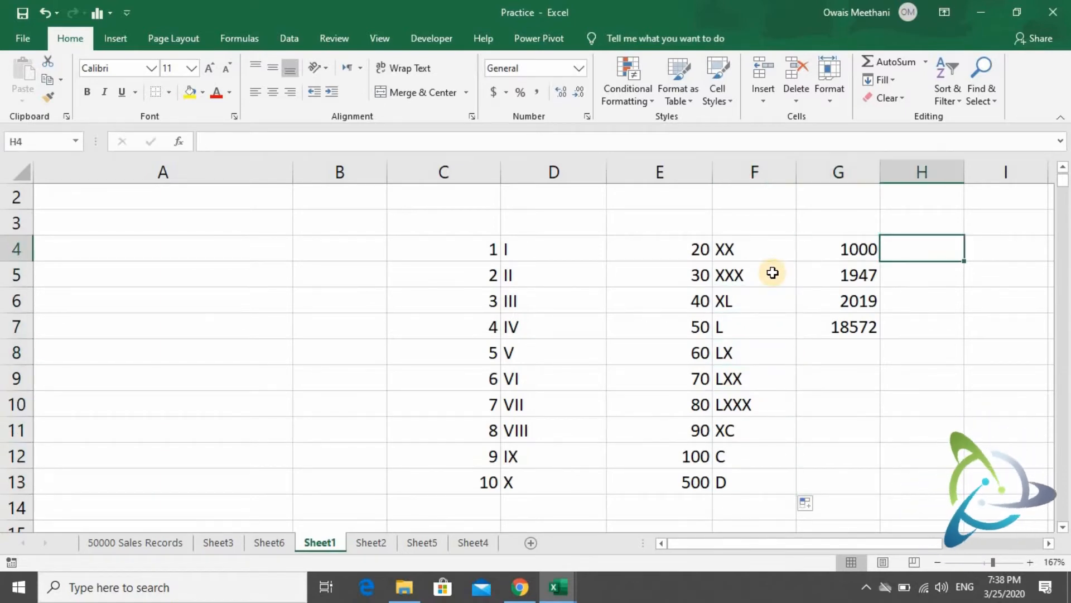
type("=roman")
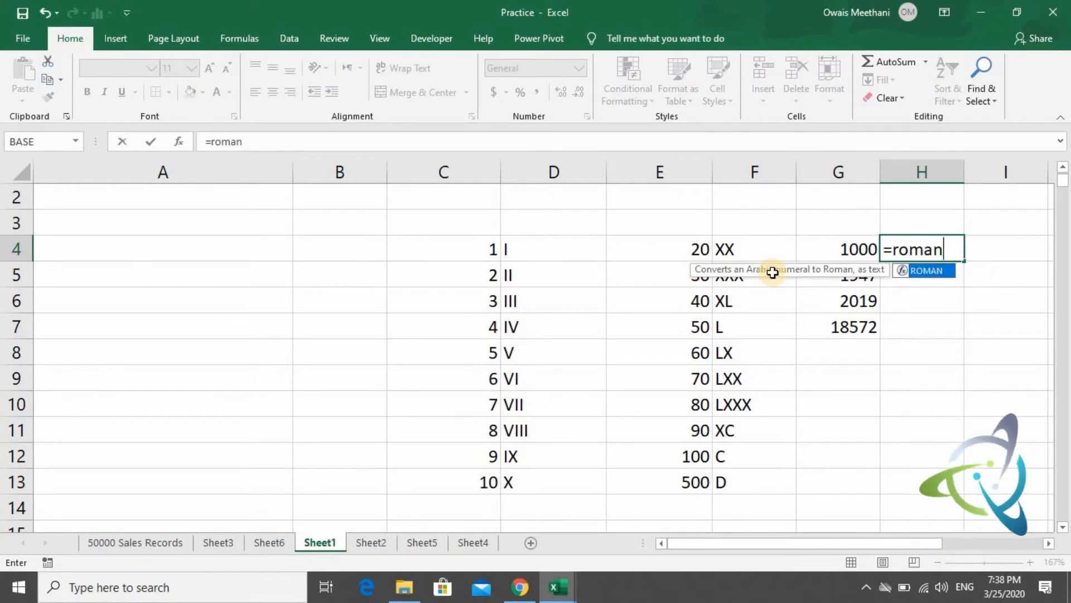
type("(")
key("Left")
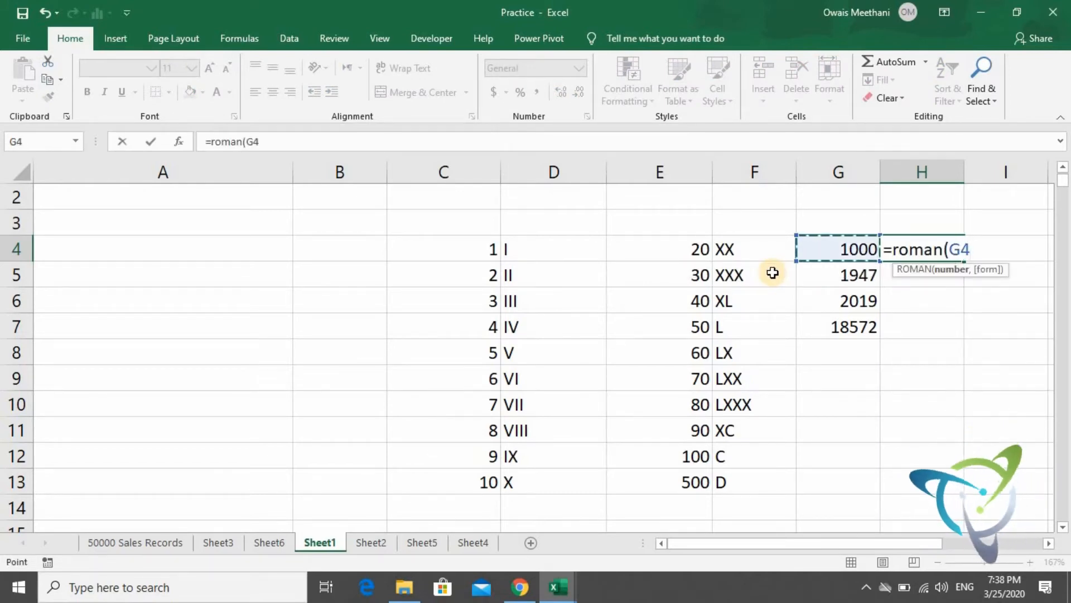
type(")")
key("Return")
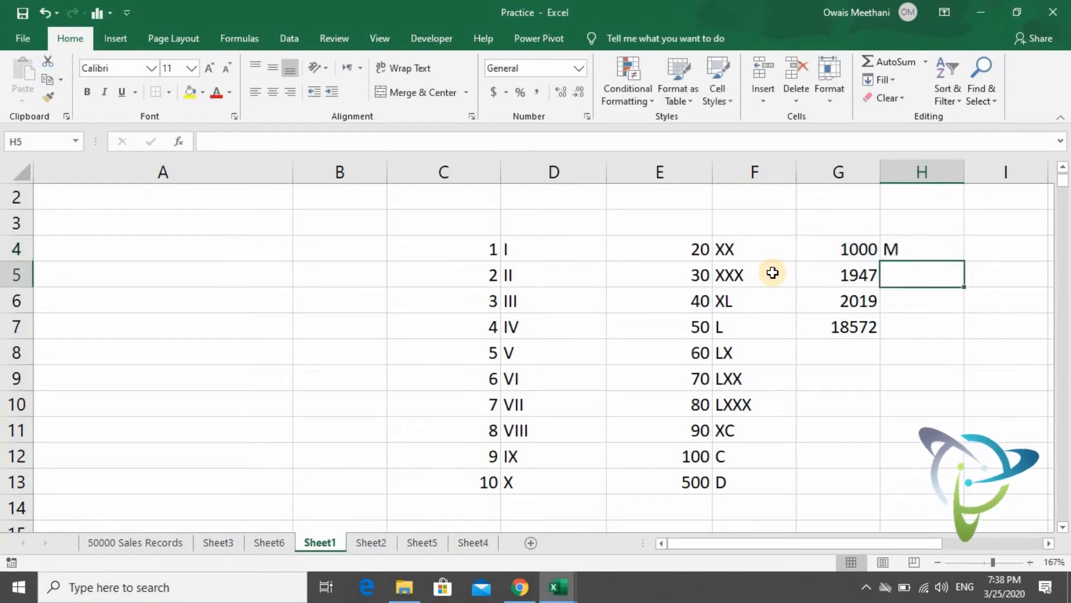
key("Up")
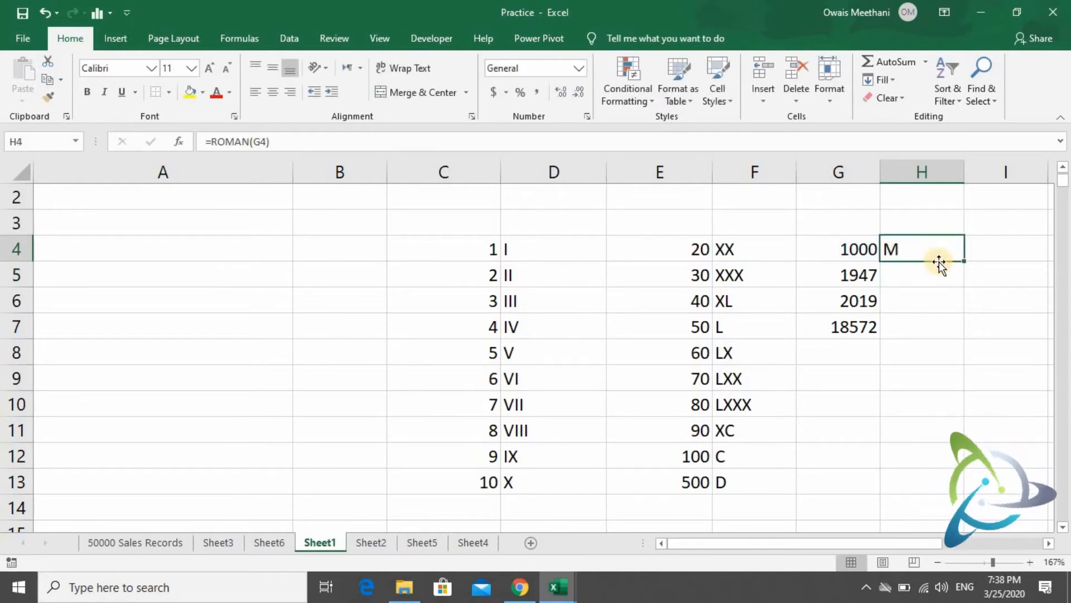
double_click(964, 263)
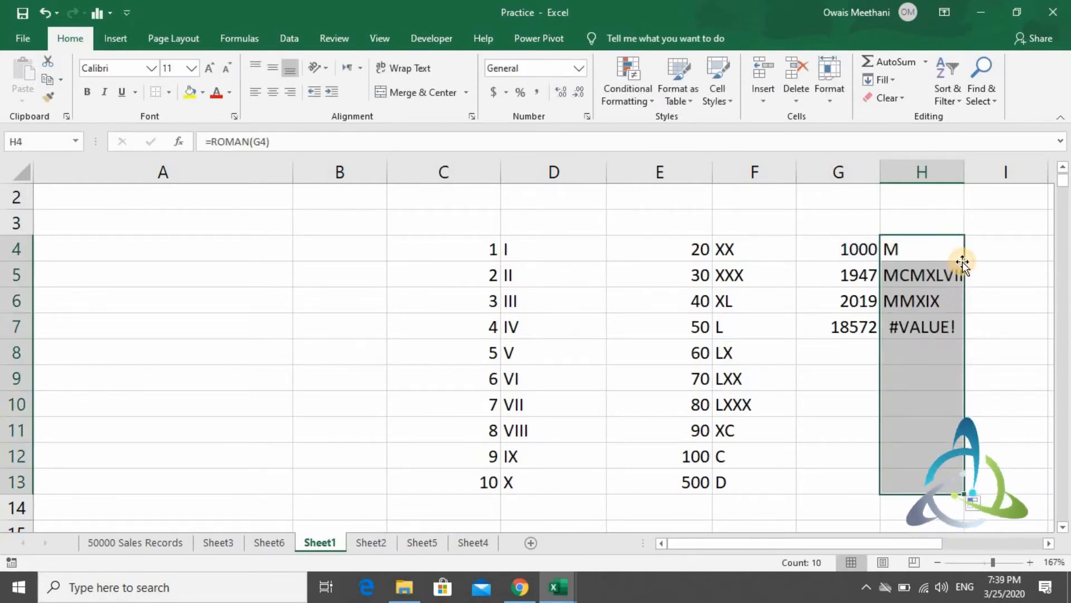
Check the formula in H7 against the number in G7, clear H7, and autofit the width of column H
left_click(933, 334)
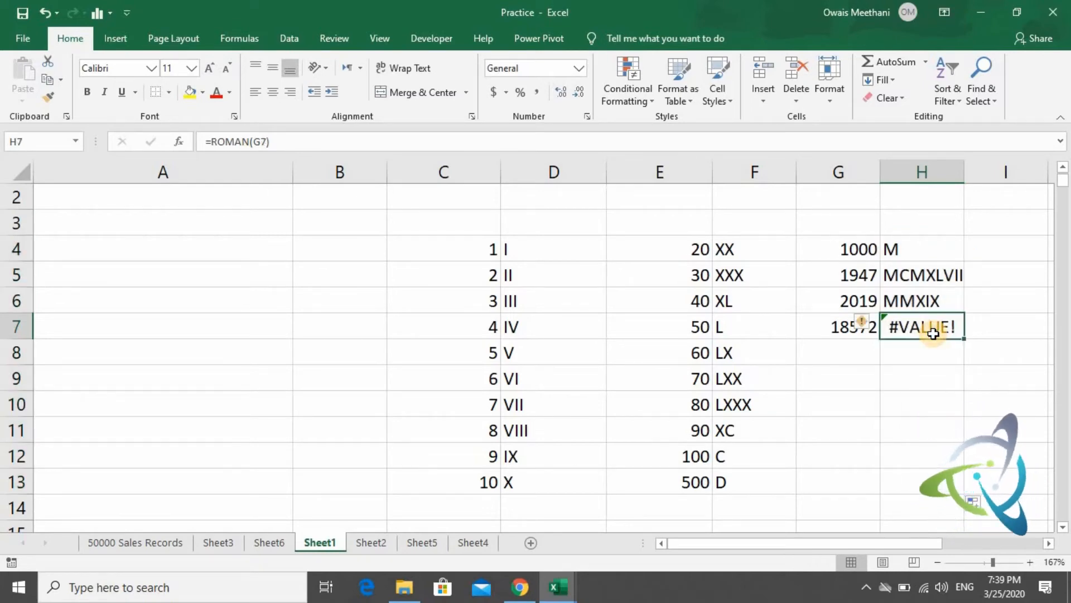
key("Left")
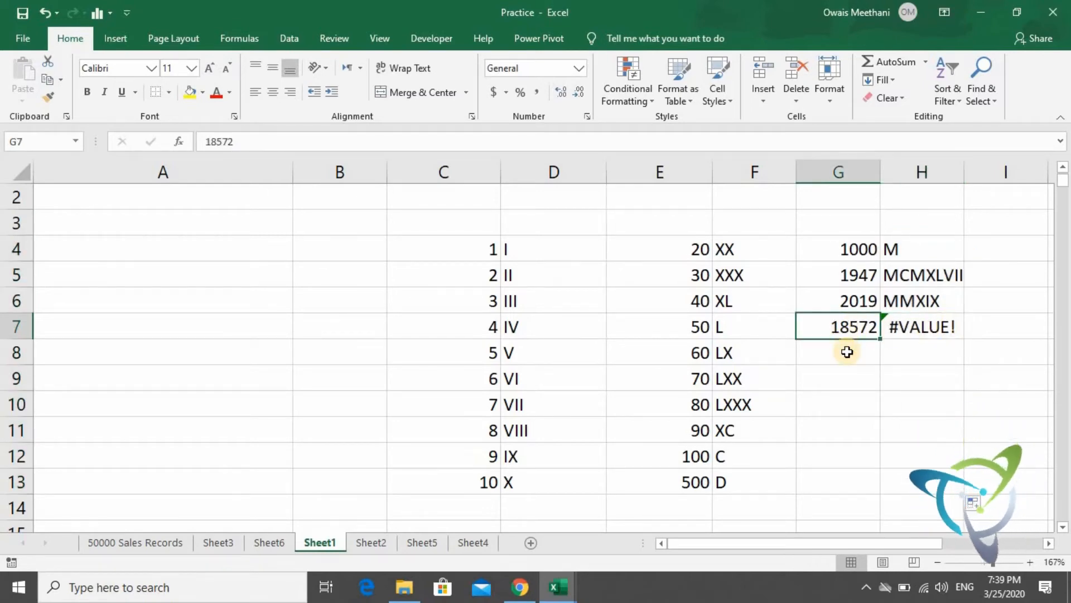
key("Right")
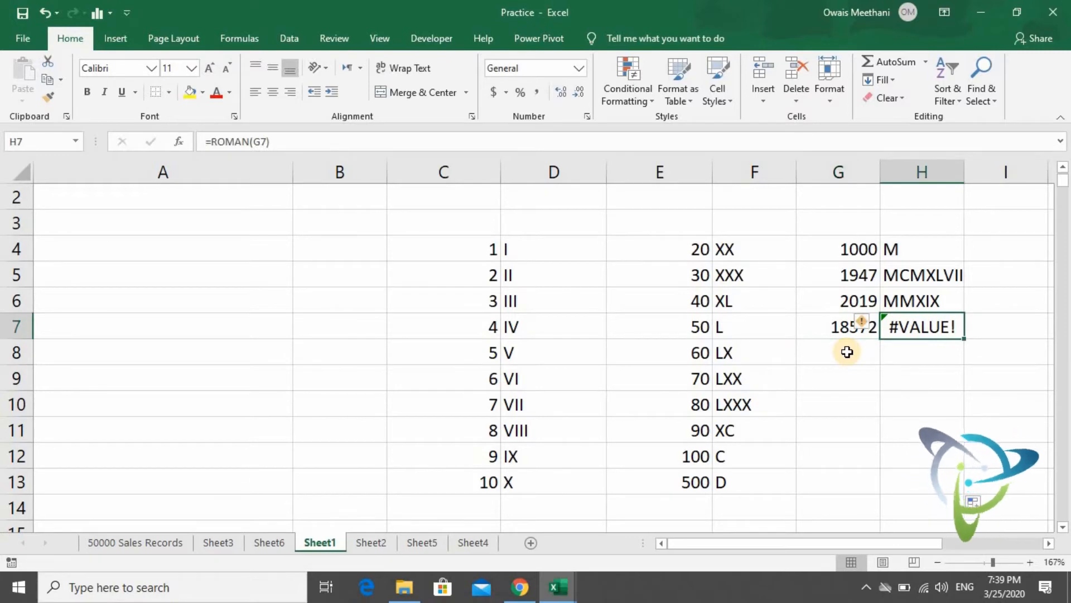
key("Up")
key("Down")
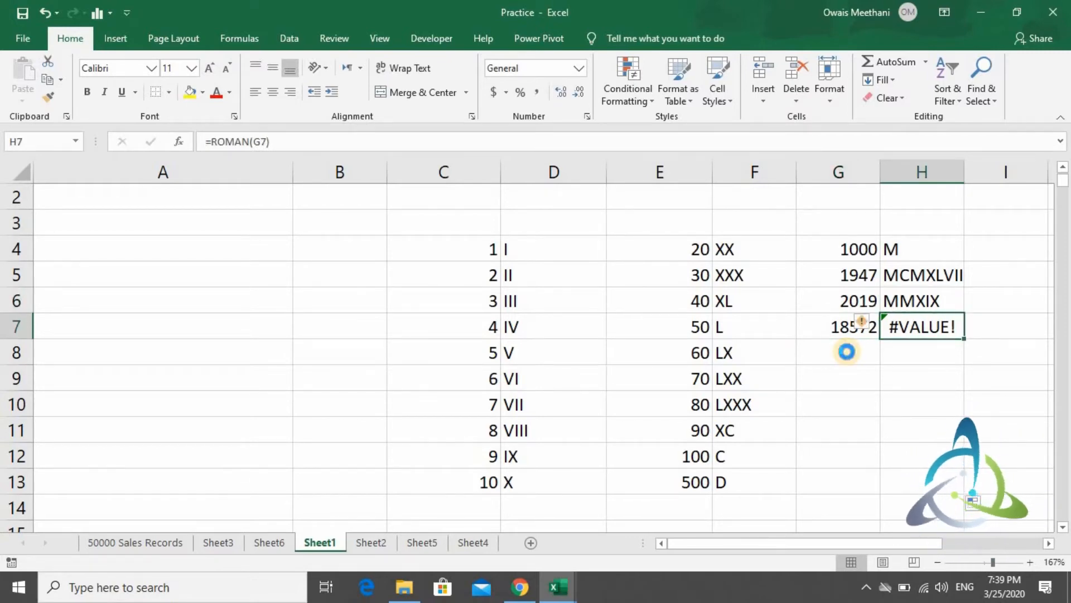
key("Delete")
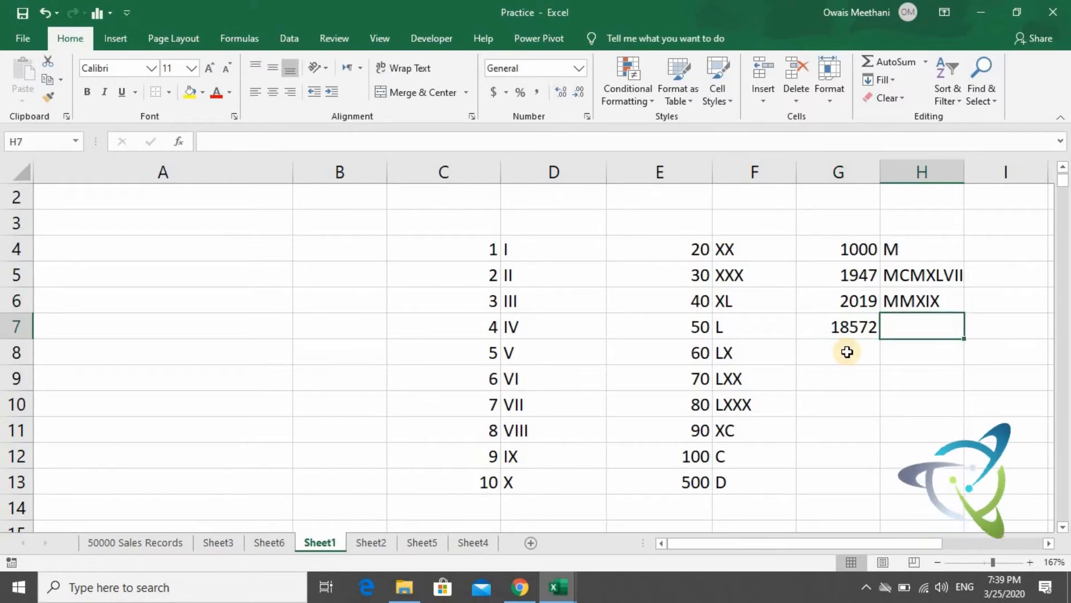
double_click(963, 175)
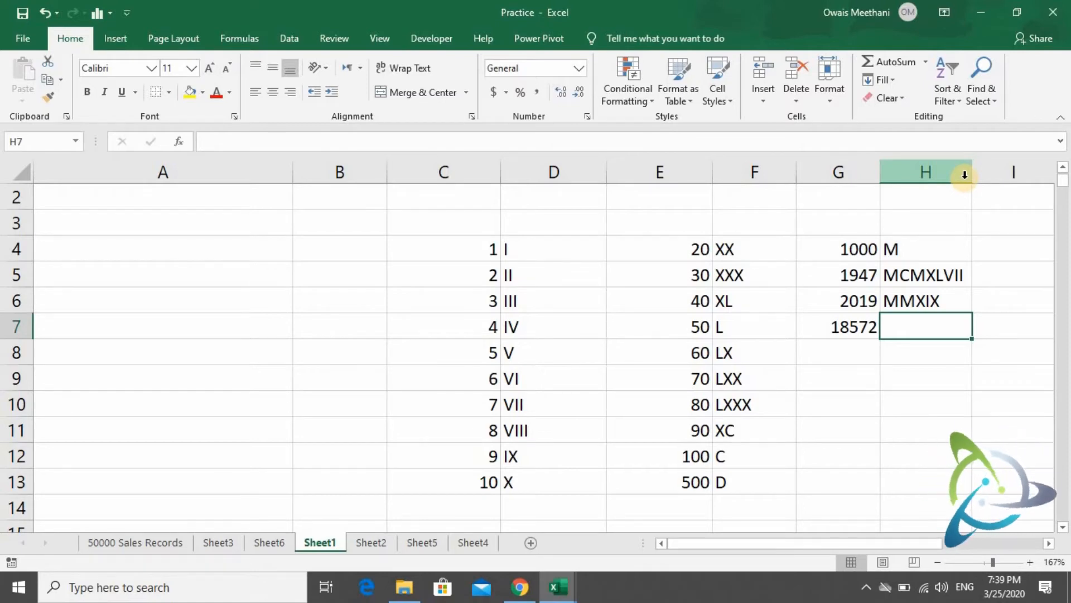
Review the numbers and ROMAN formulas in row 4 across columns C to H
key("Up")
key("Up")
key("Up")
key("Left")
key("Left")
key("Left")
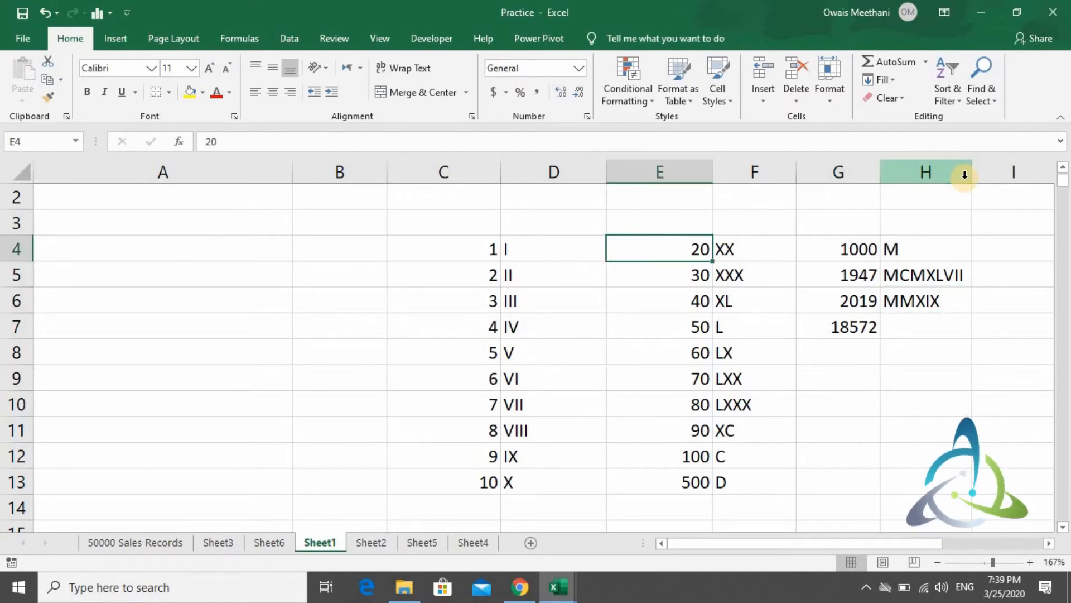
key("Left")
key("Left")
key("Right")
key("Right")
key("Right")
key("Right")
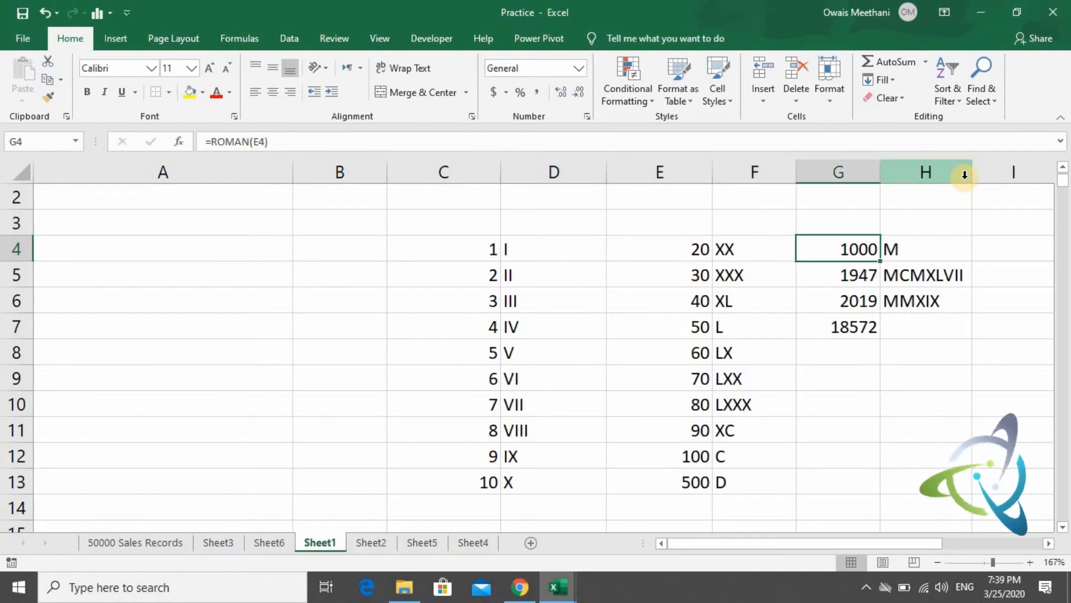
key("Right")
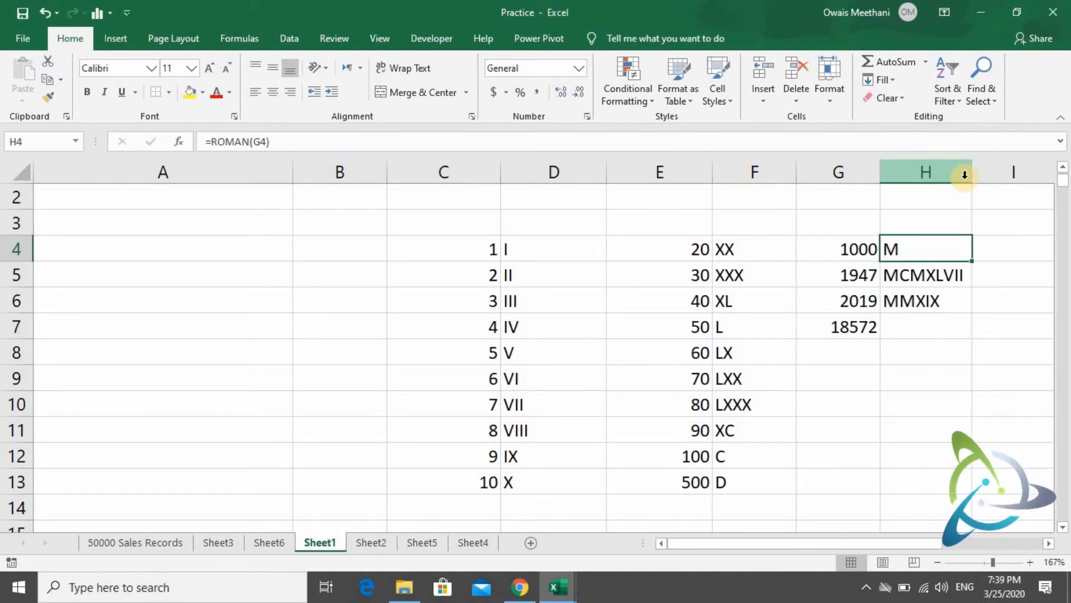
Insert a blank column after each of the first two Roman numeral columns, at columns E and H
right_click(688, 168)
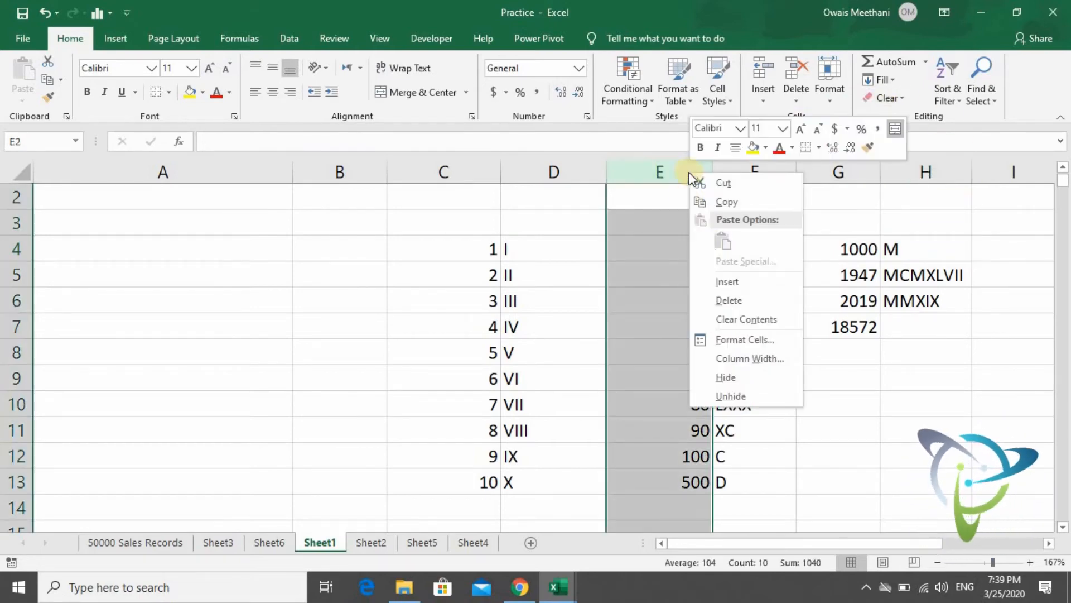
left_click(717, 283)
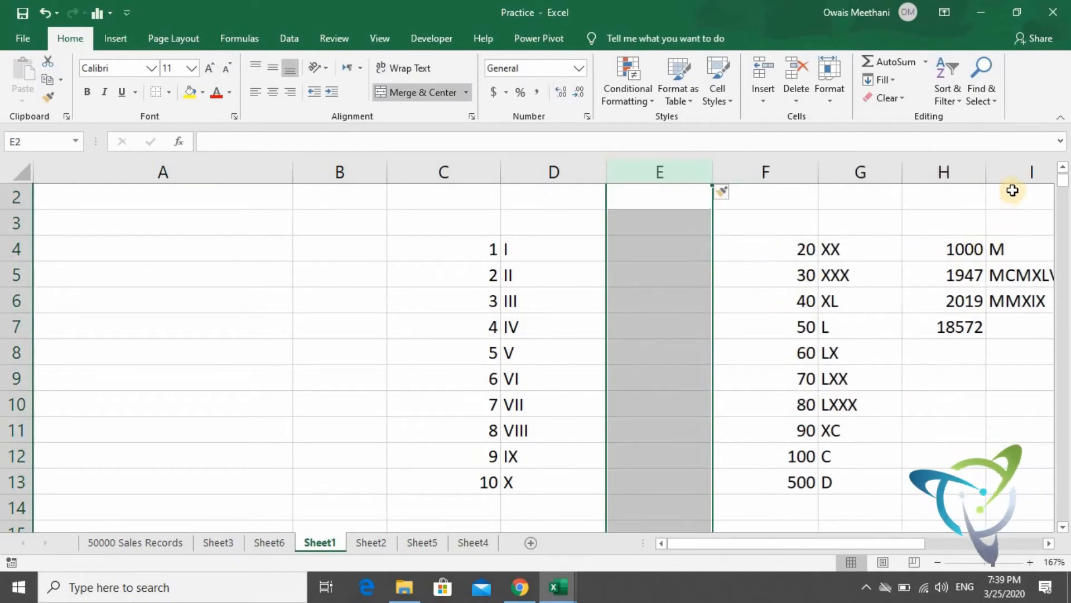
left_click(922, 170)
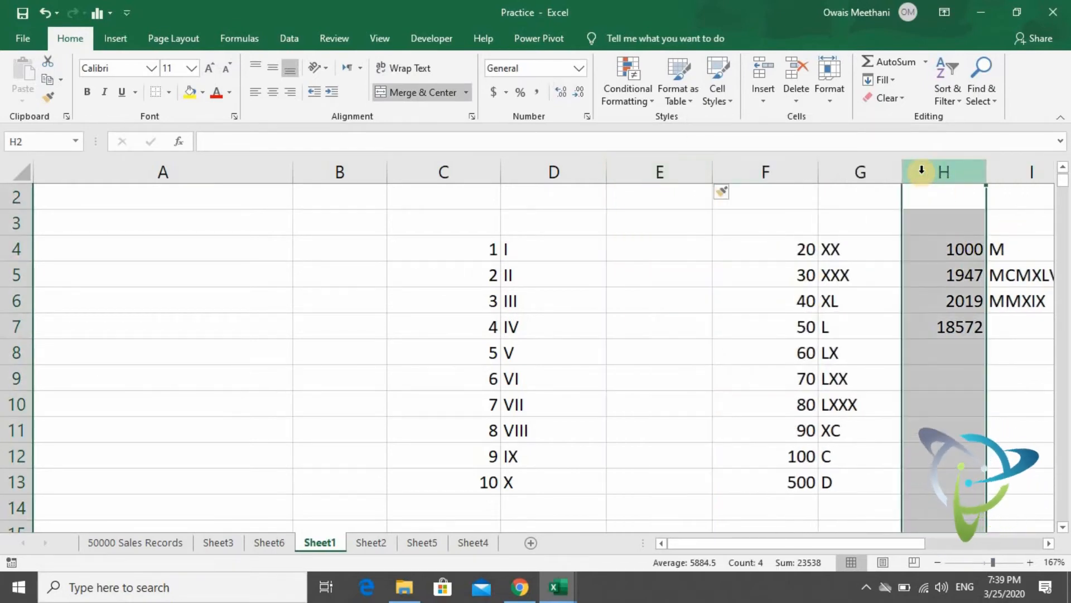
right_click(922, 170)
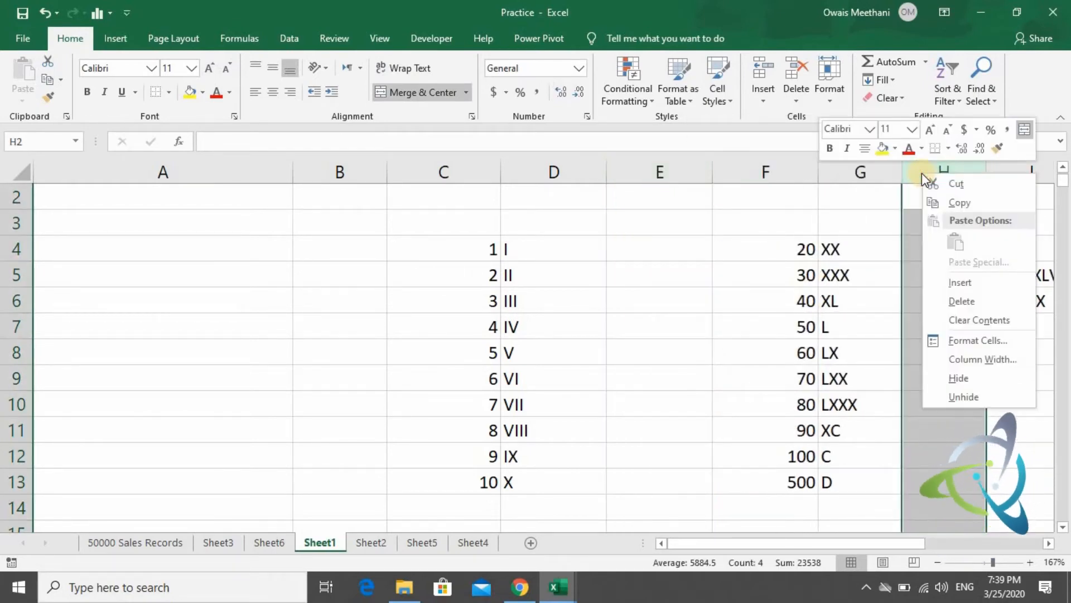
left_click(941, 282)
key("Right")
key("Right")
key("Right")
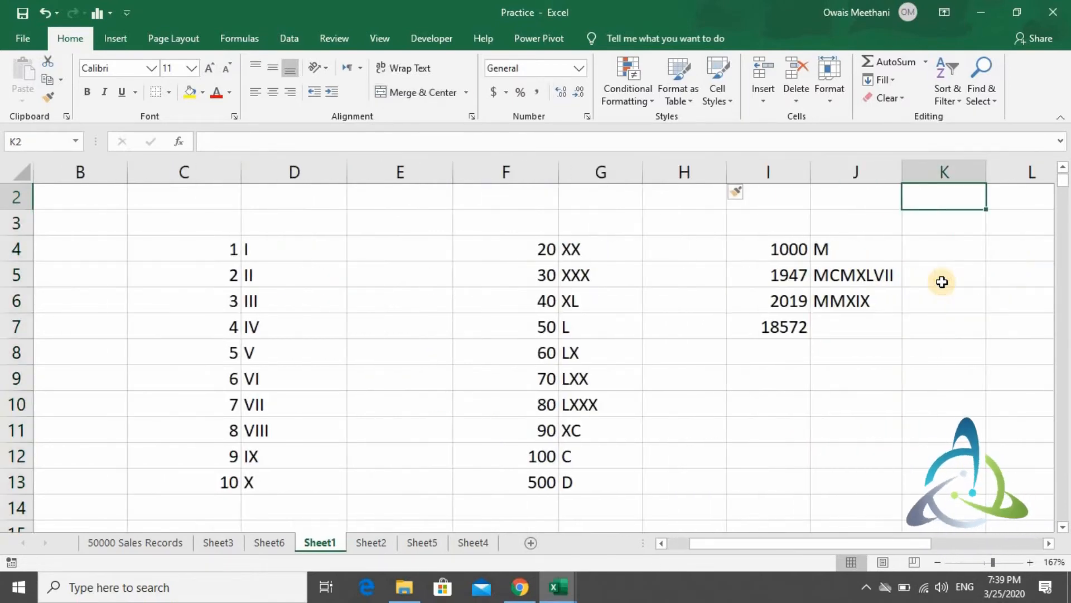
Enter =ARABIC(D4) in cell E4 and fill the formula down to E13
key("Left")
key("Left")
key("Left")
key("Left")
key("Left")
key("Left")
key("Down")
key("Down")
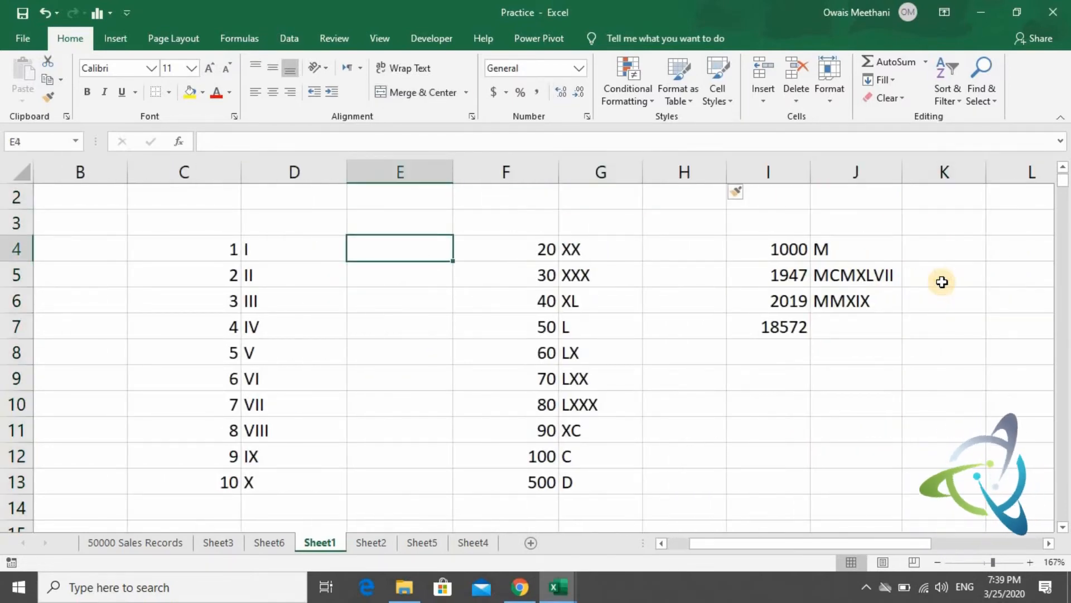
type("=")
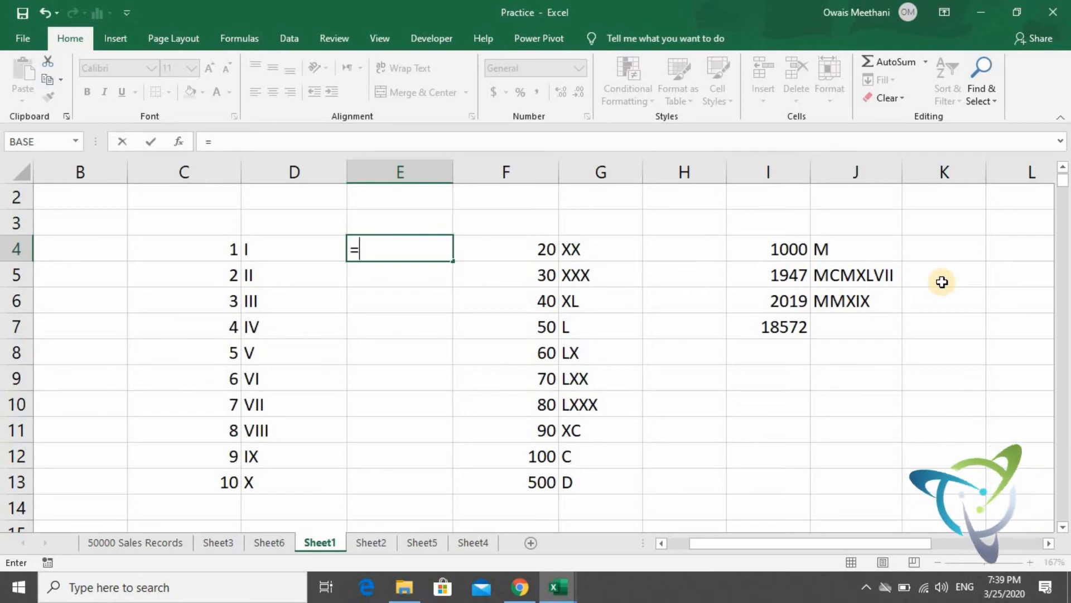
type("A")
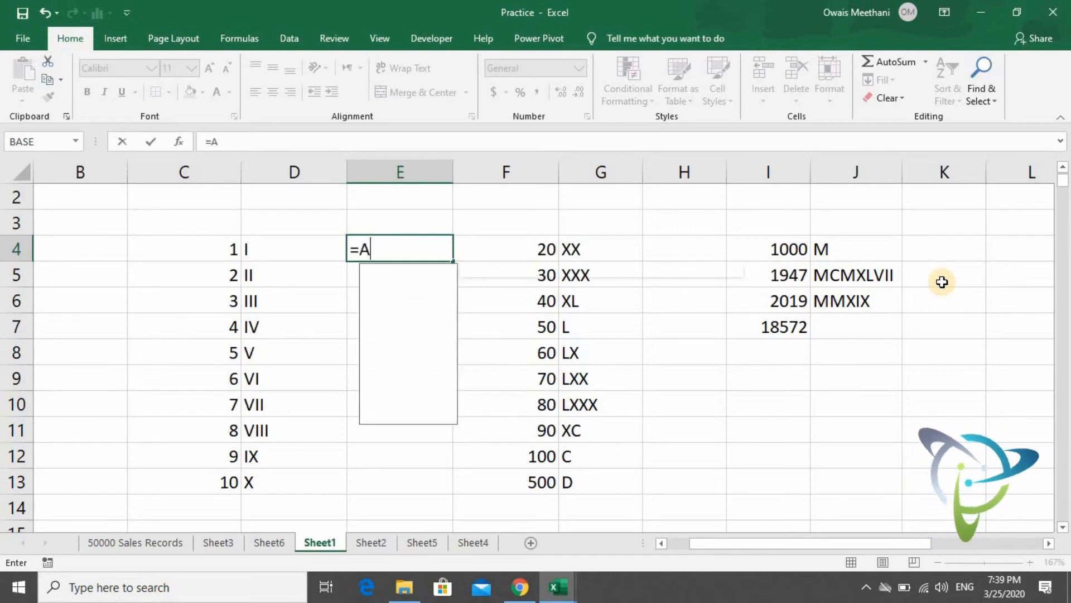
type("rabic")
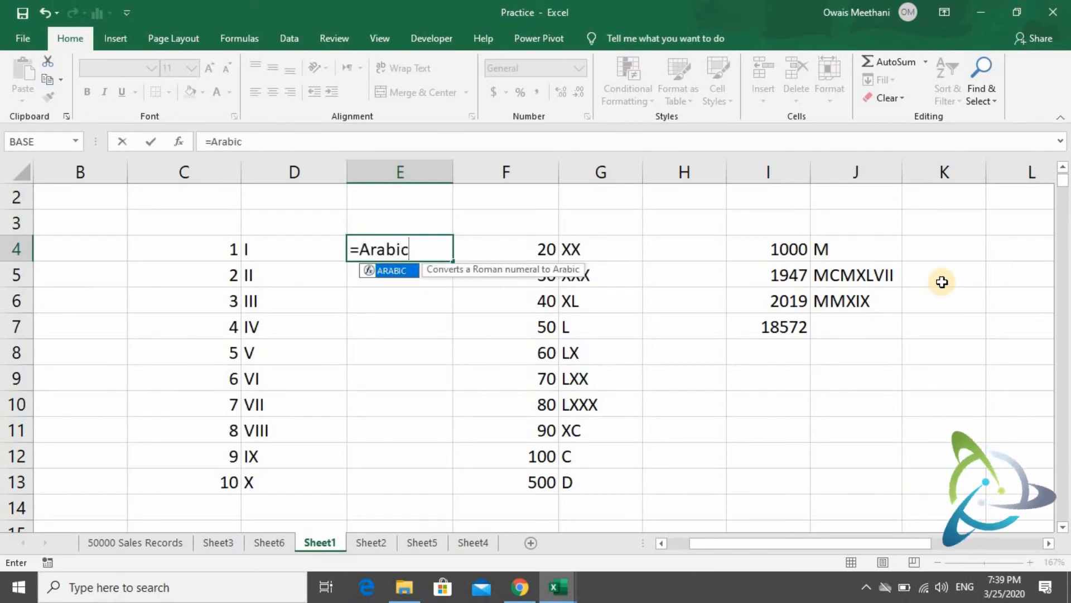
key("Tab")
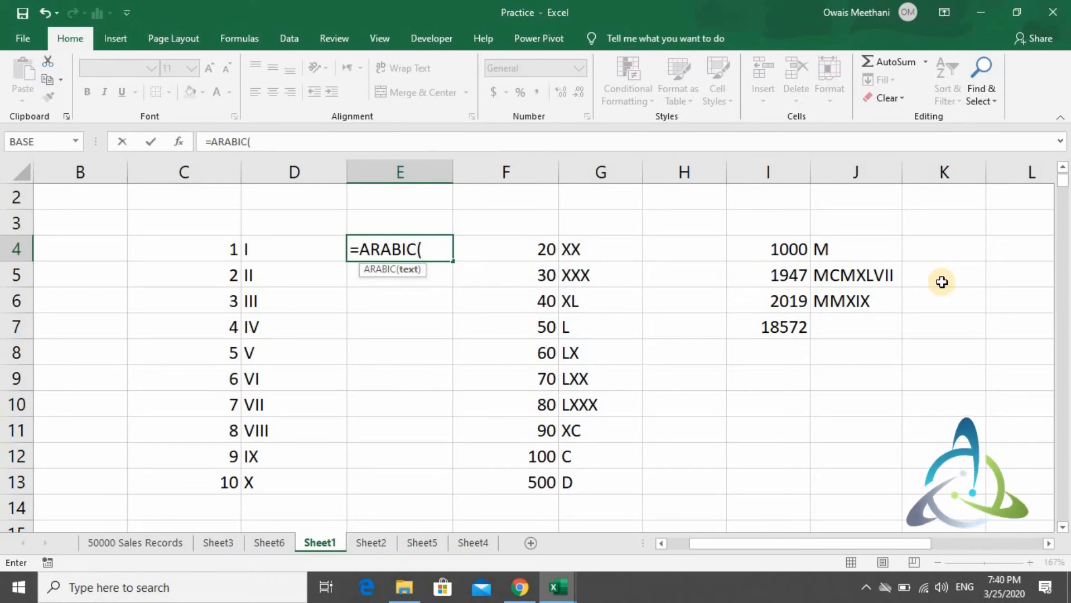
key("Left")
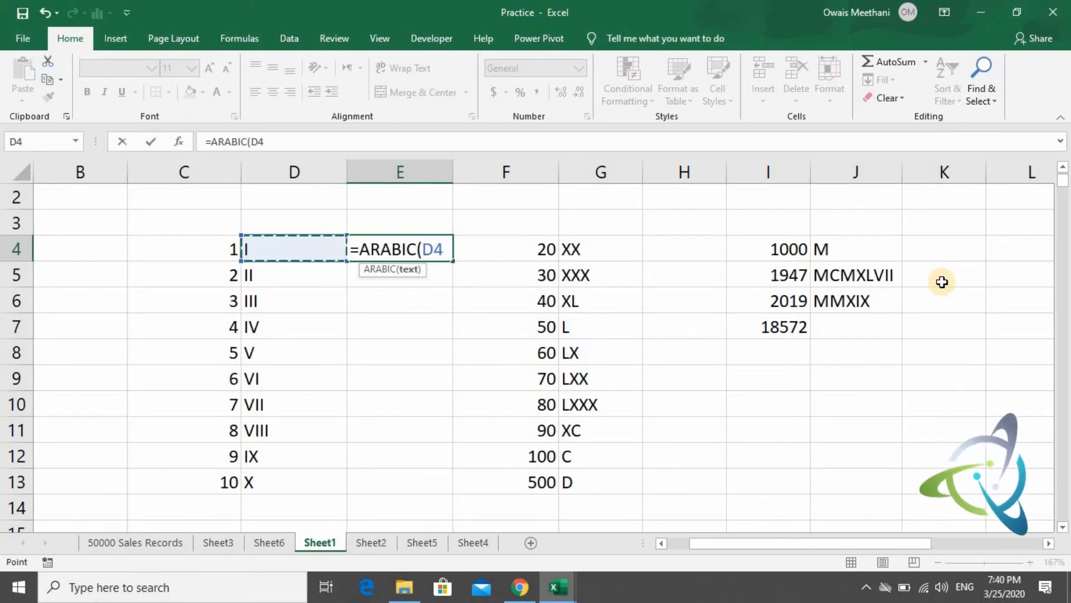
type(")")
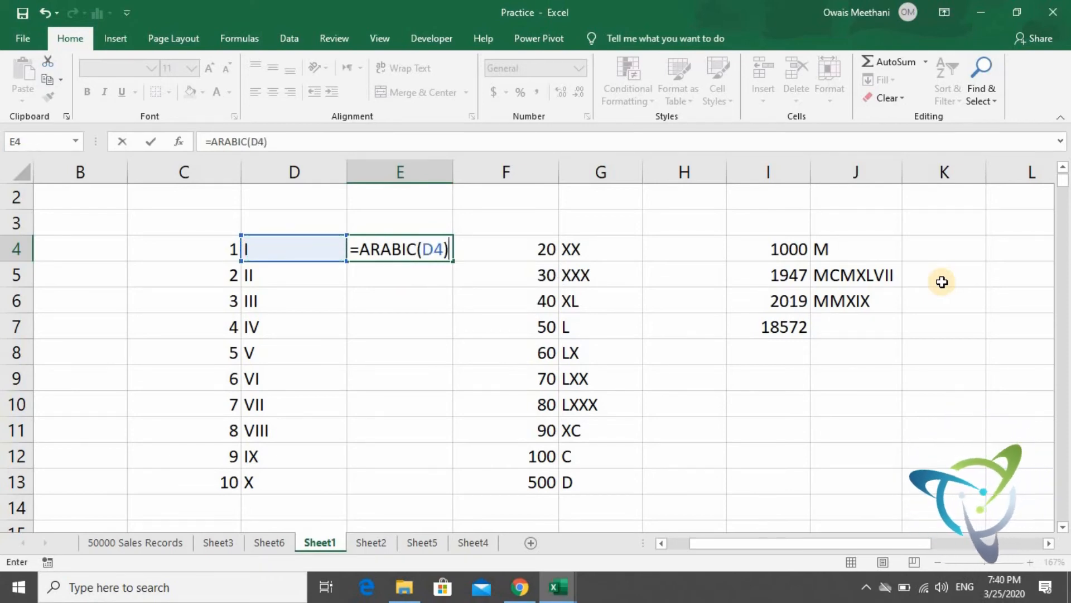
key("Return")
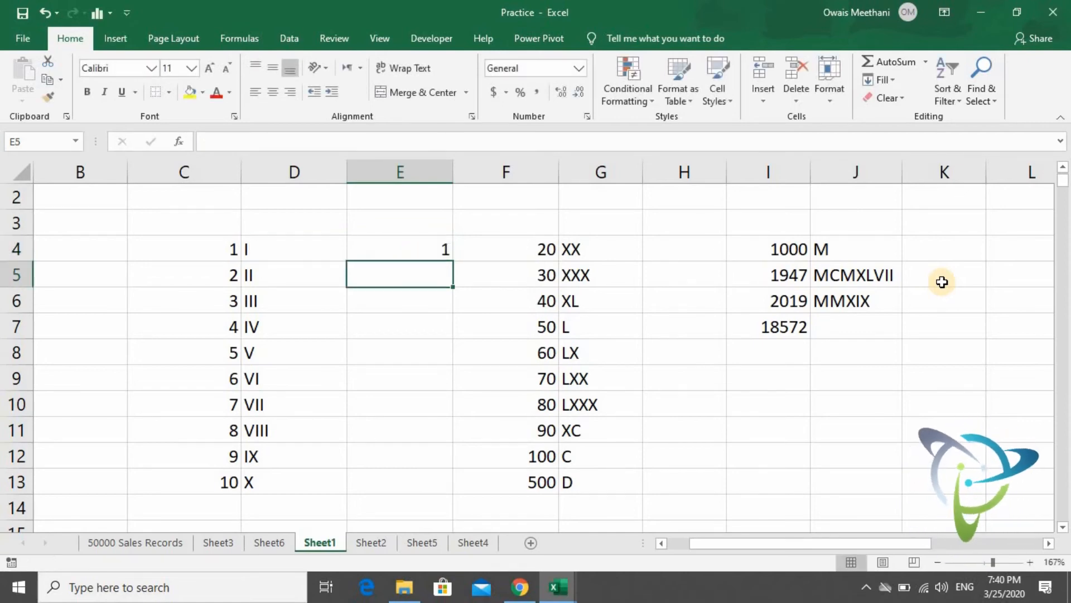
left_click(447, 249)
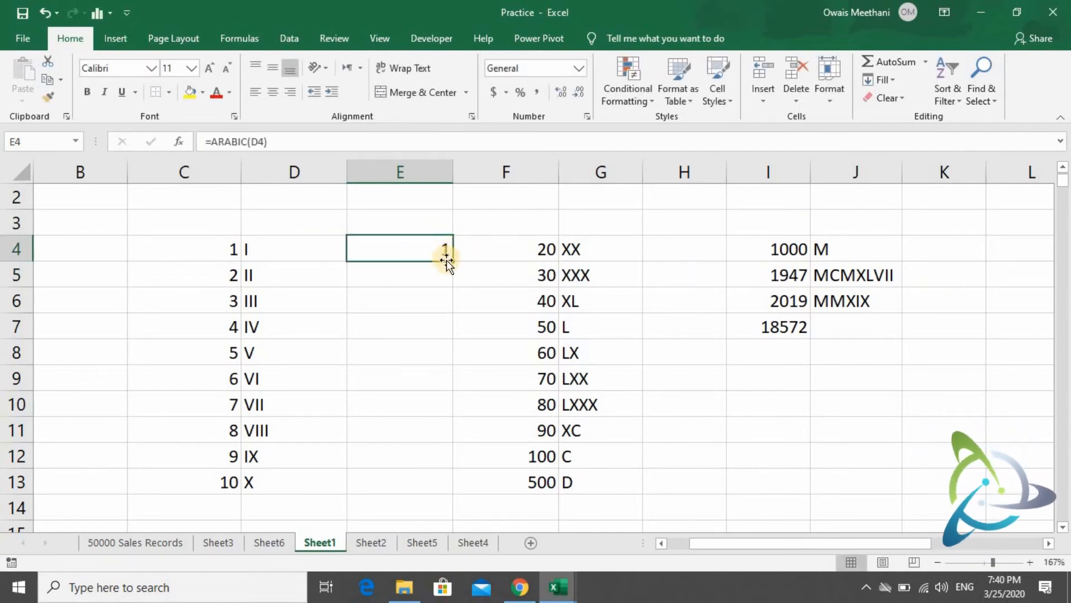
double_click(454, 262)
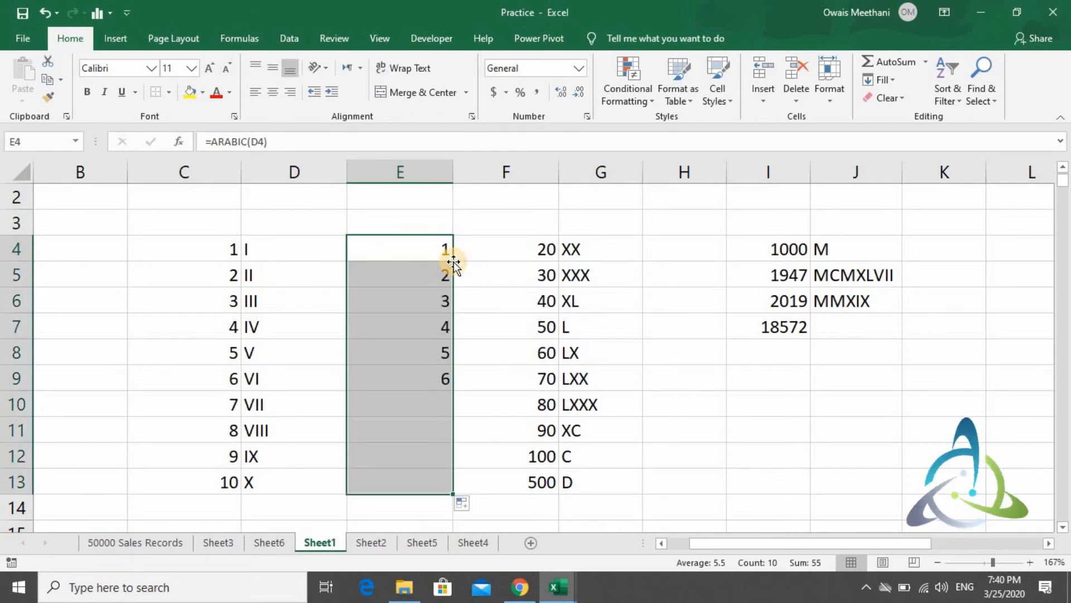
Copy the ARABIC formulas from E4:E13 into H4:H13 to convert the Roman numerals in column G
left_click(432, 253)
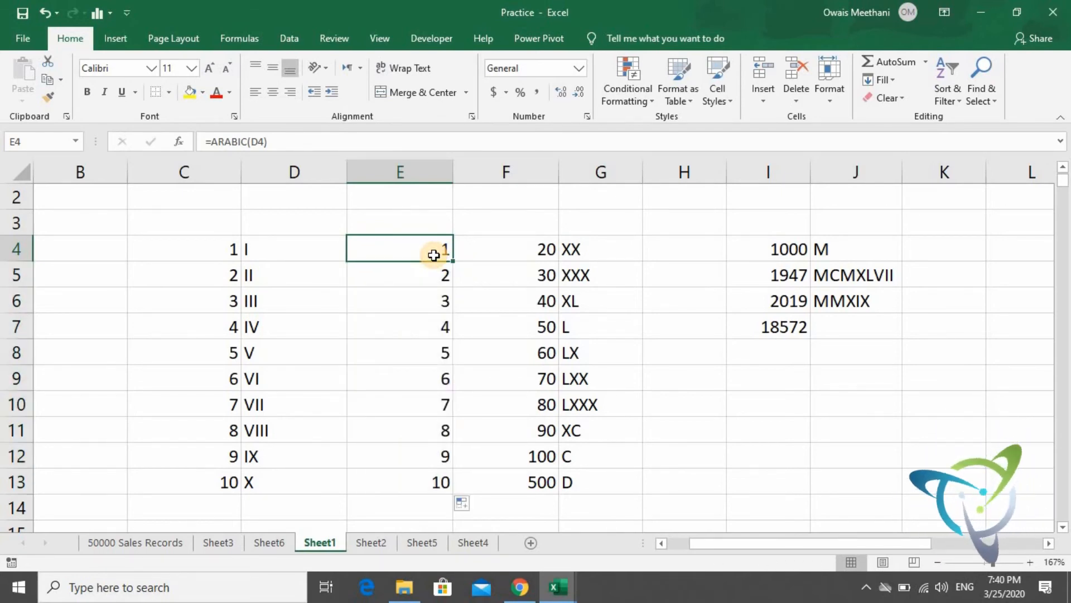
key("ctrl+shift+Down")
key("ctrl+c")
key("Right")
key("Right")
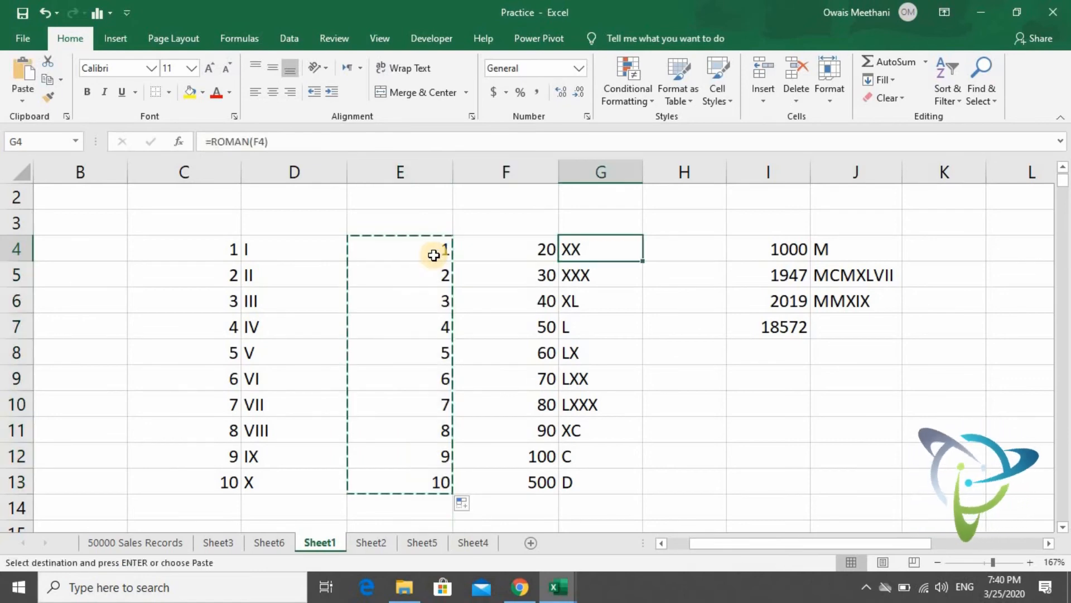
key("Right")
key("ctrl+v")
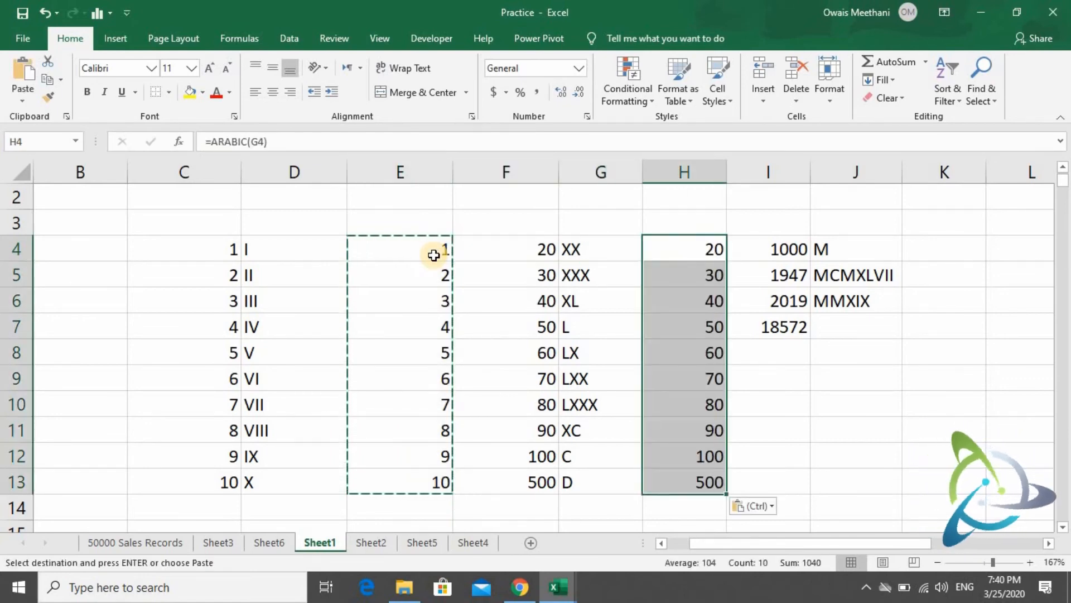
key("Right")
key("Right")
key("Right")
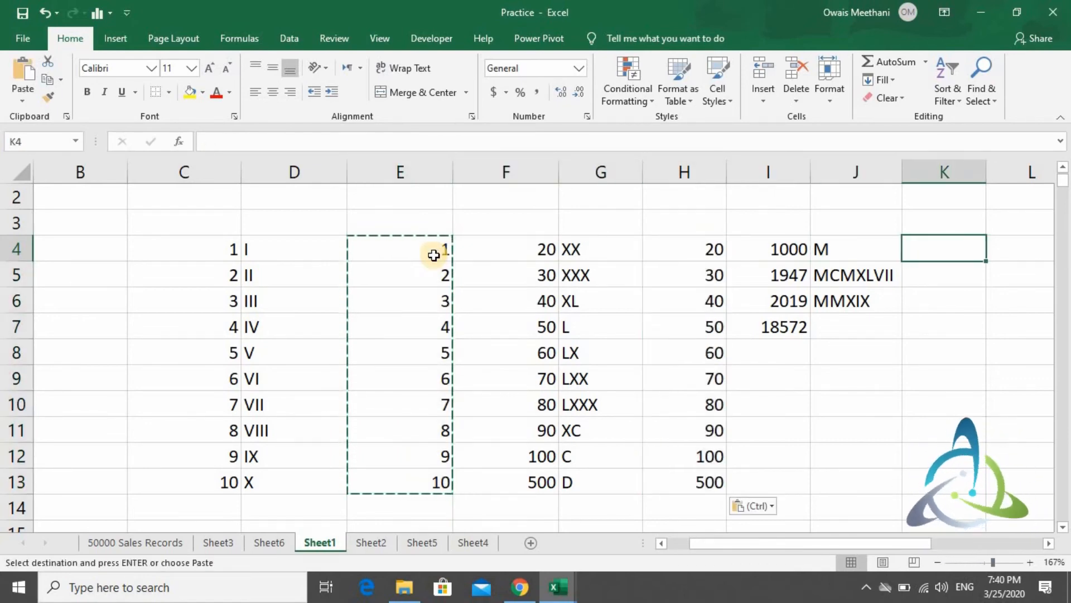
key("ctrl")
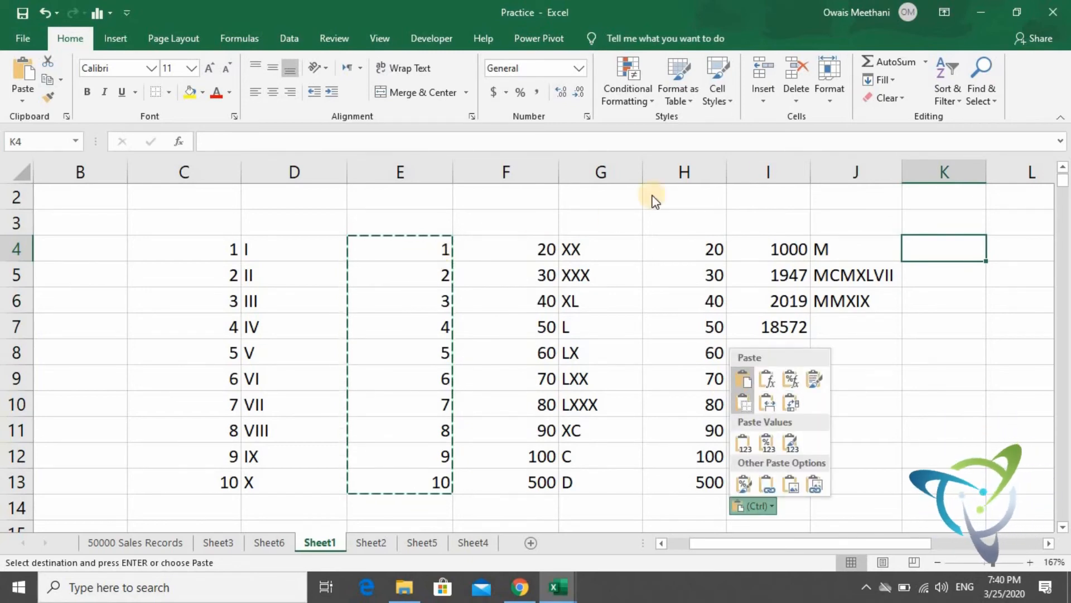
left_click(923, 240)
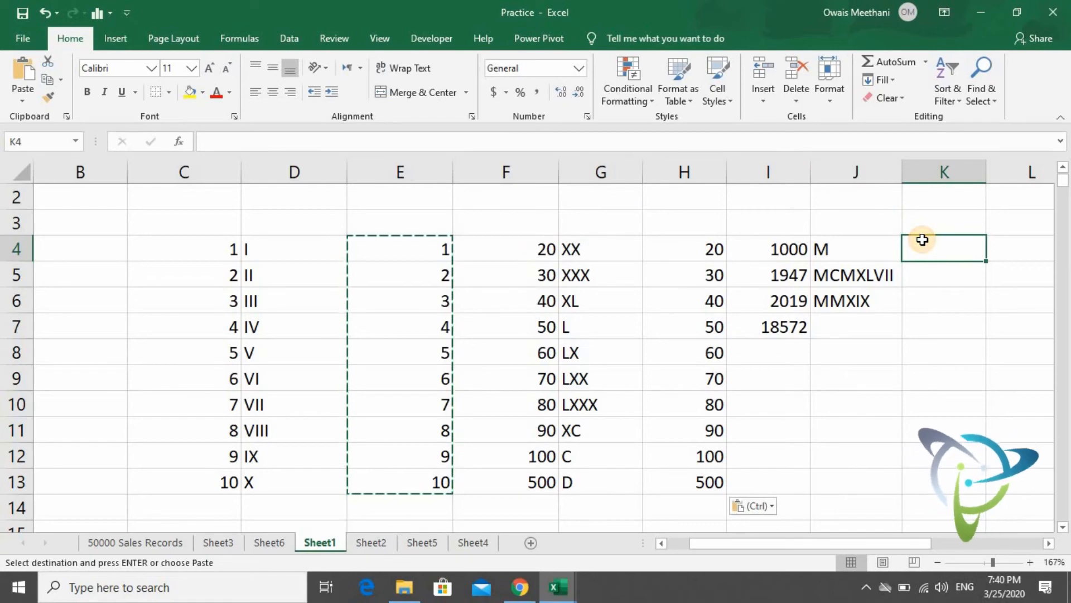
Copy the ARABIC formula from H4 into K4:K6 to convert the Roman numerals in column J
key("Left")
key("Left")
key("Left")
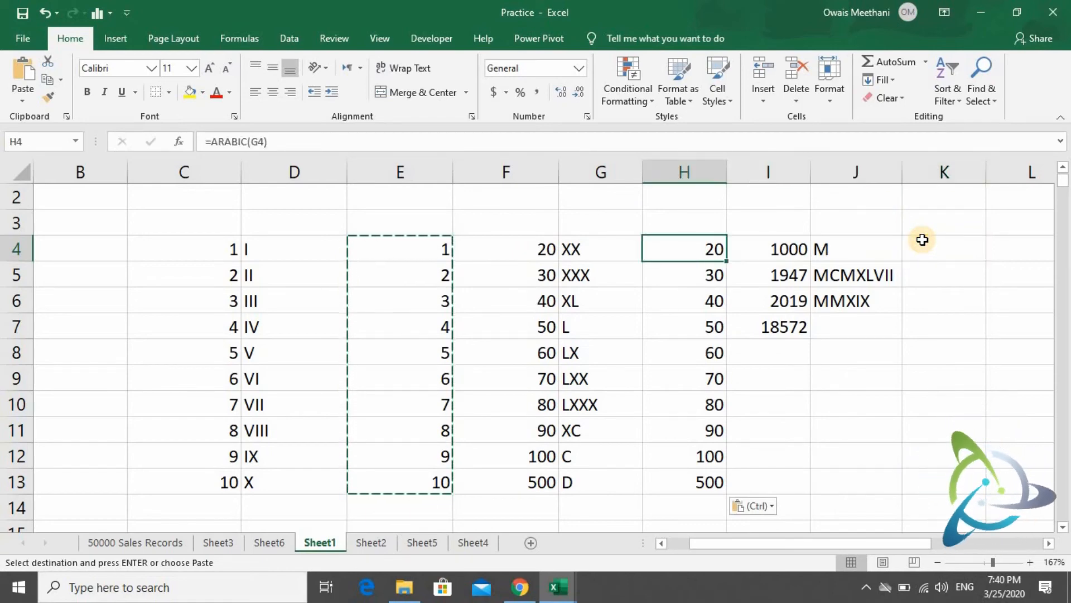
key("ctrl+c")
key("Right")
key("Right")
key("Right")
key("shift+Down")
key("shift+Down")
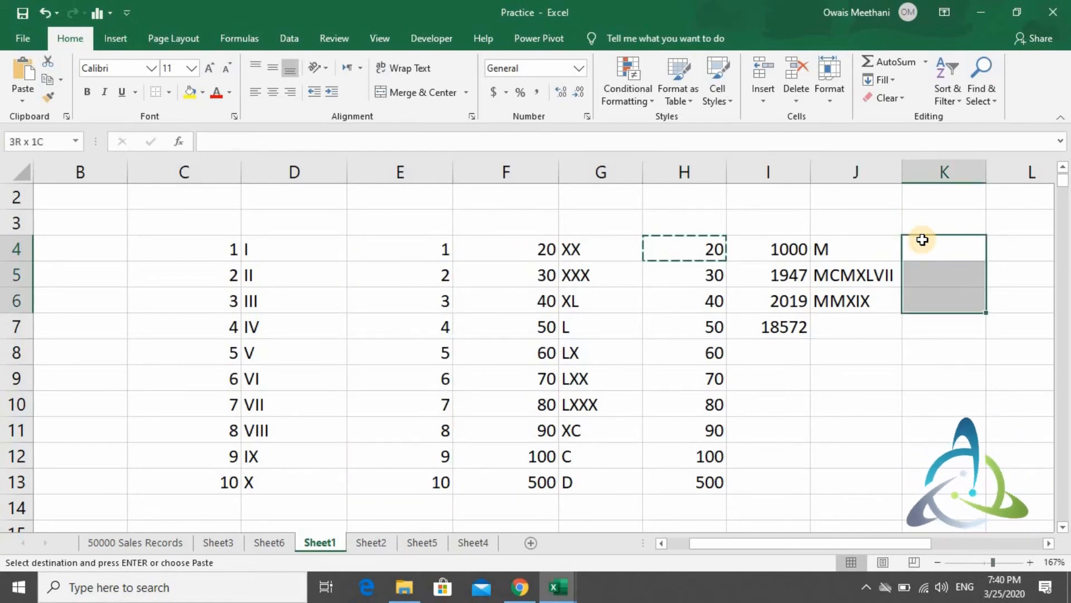
key("ctrl+v")
Review the ARABIC formulas in K4:K6 and the formulas along row 4 back to column G
key("Down")
key("Down")
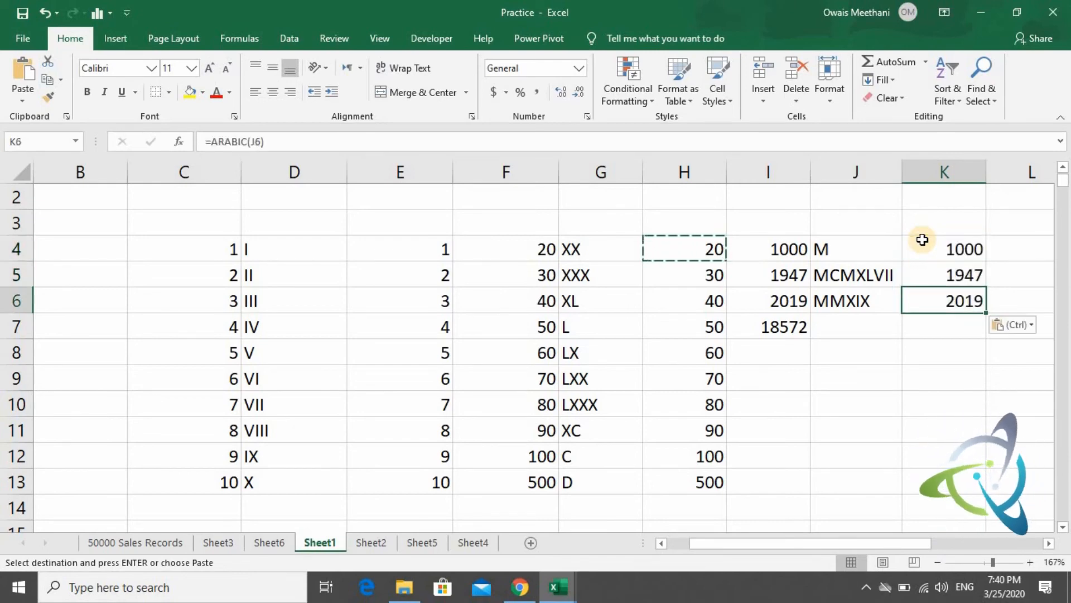
key("Up")
key("Up")
key("Left")
key("Left")
key("Left")
key("Left")
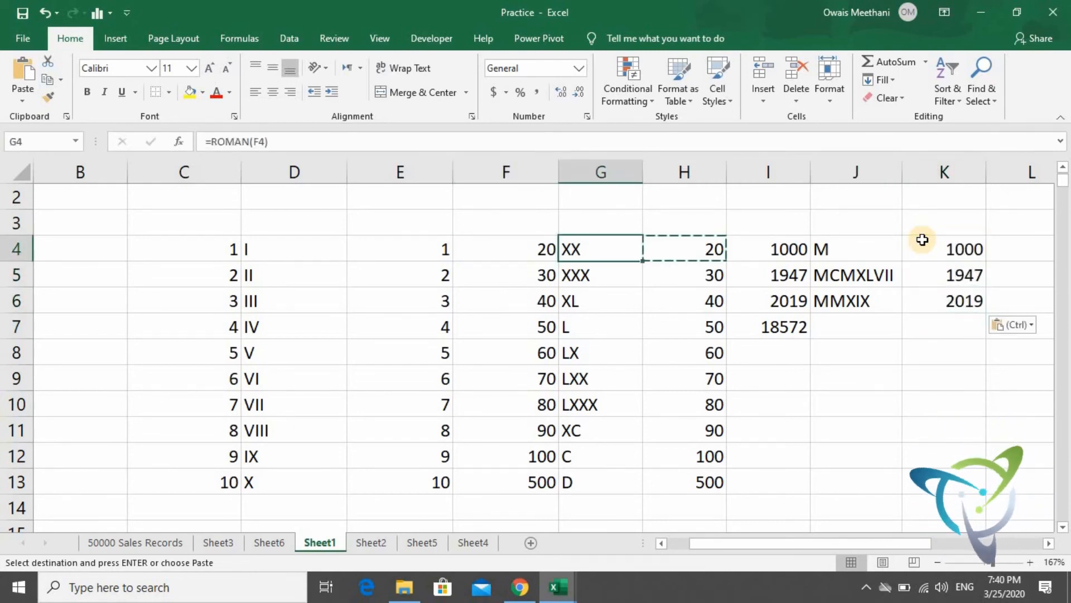
Enter the function names ROMAN in cell M4 and ARABIC in cell M5
key("Right")
key("Right")
key("Right")
key("Right")
key("Right")
key("Right")
key("Right")
key("Left")
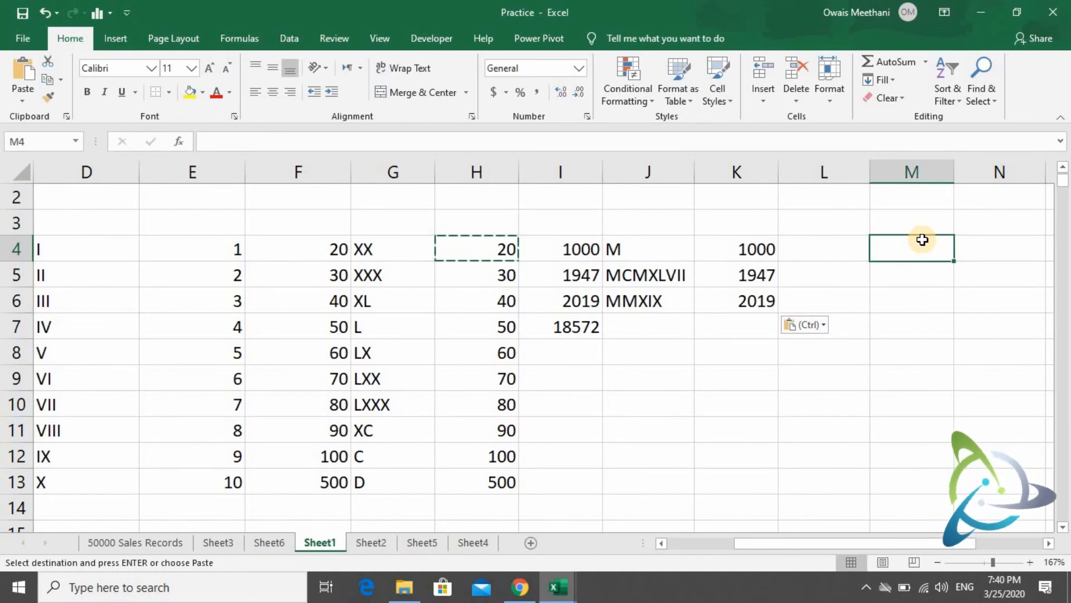
type("ROMAN")
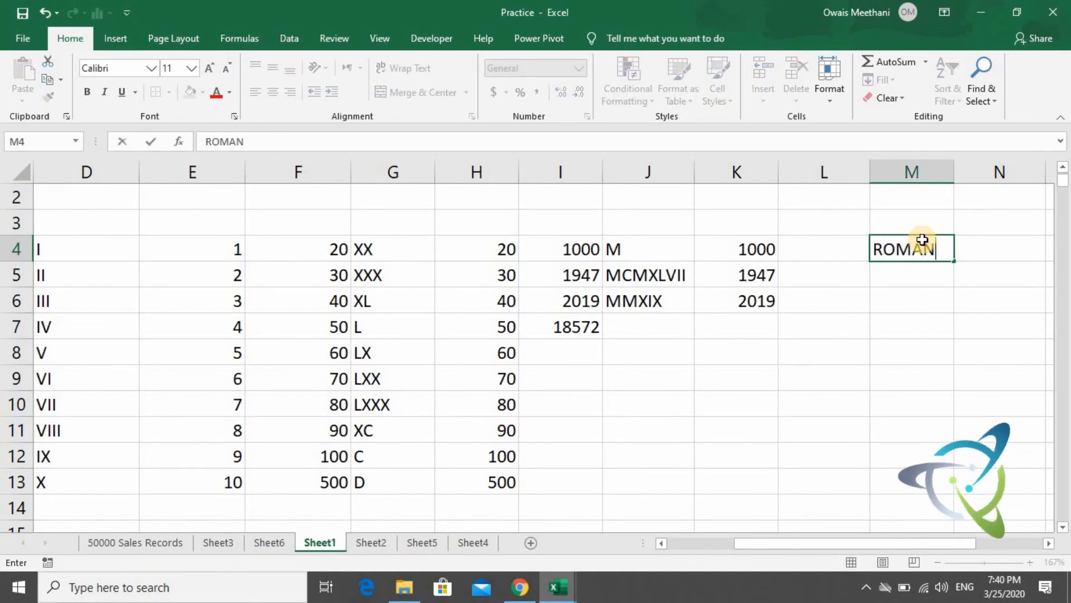
key("Return")
type("ARABIC")
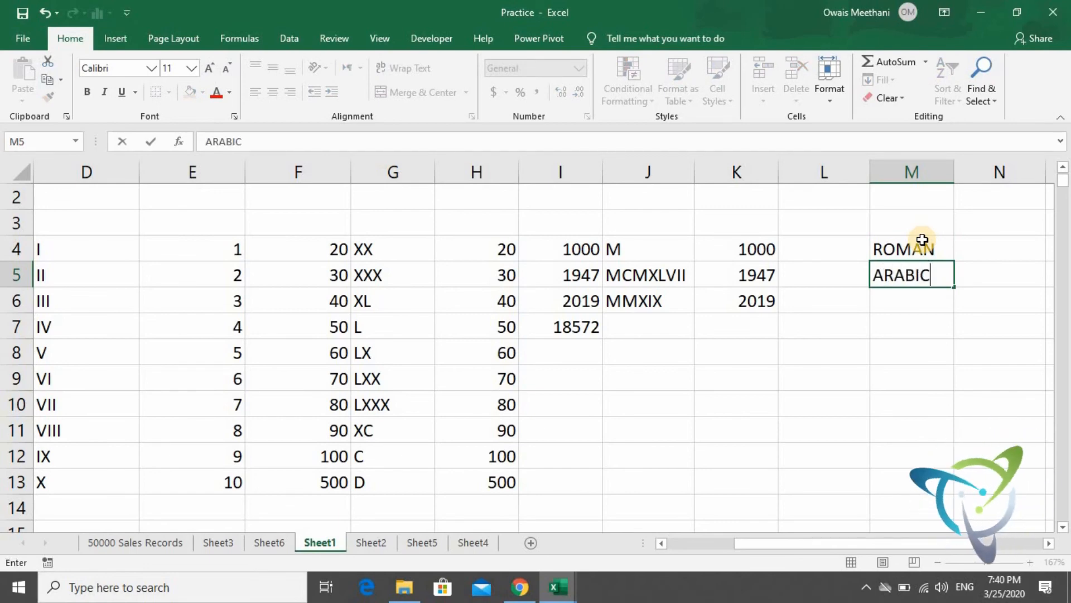
key("Return")
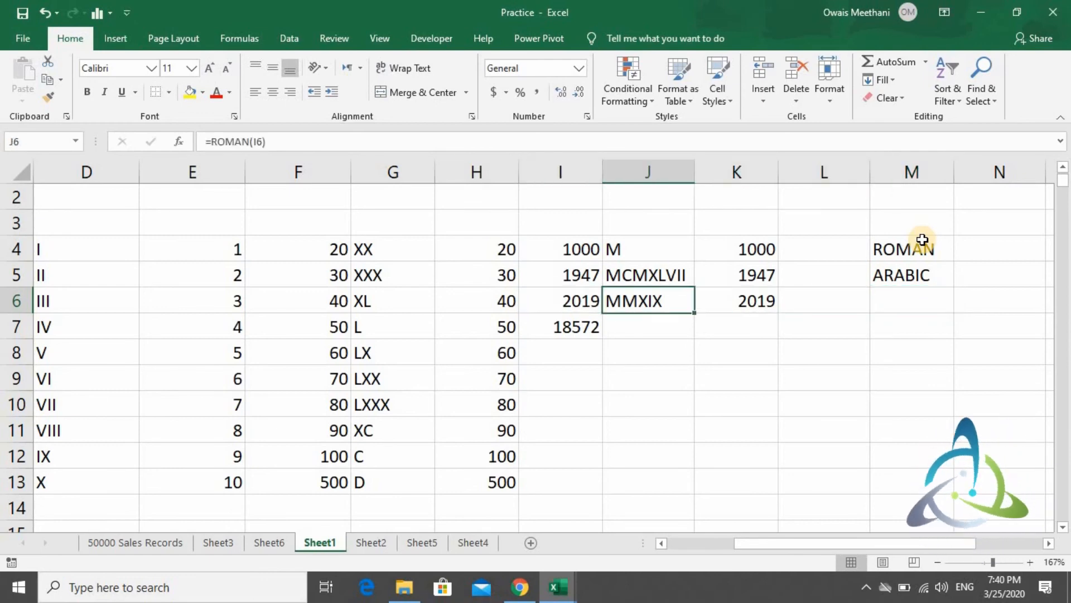
Review the conversions in rows 5 and 6 of columns J and K and the function names in M4:M5
key("Right")
key("Right")
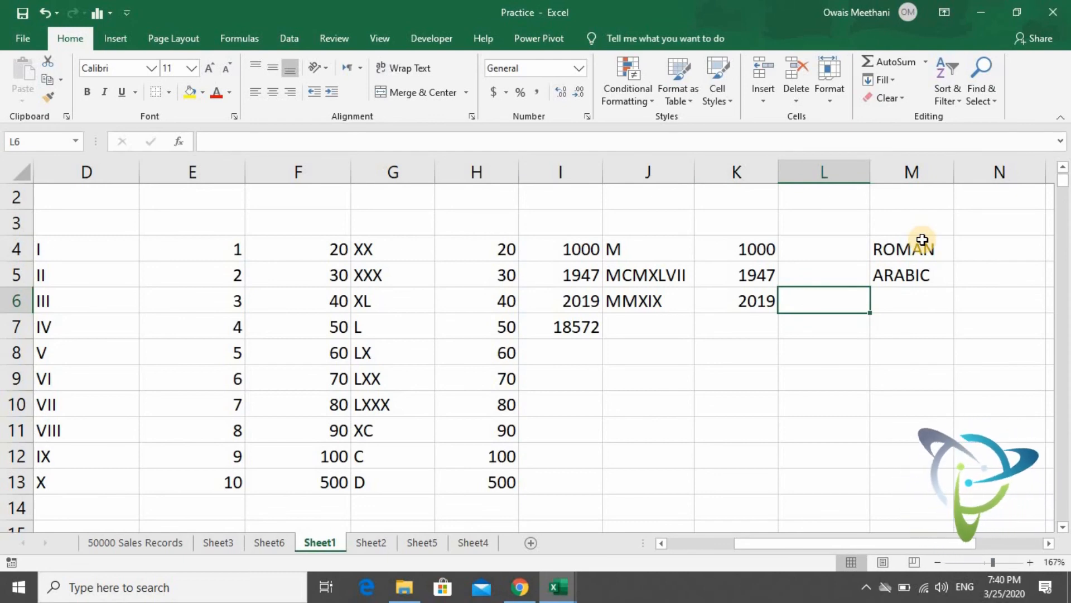
key("Left")
key("Left")
key("Up")
key("Right")
key("Right")
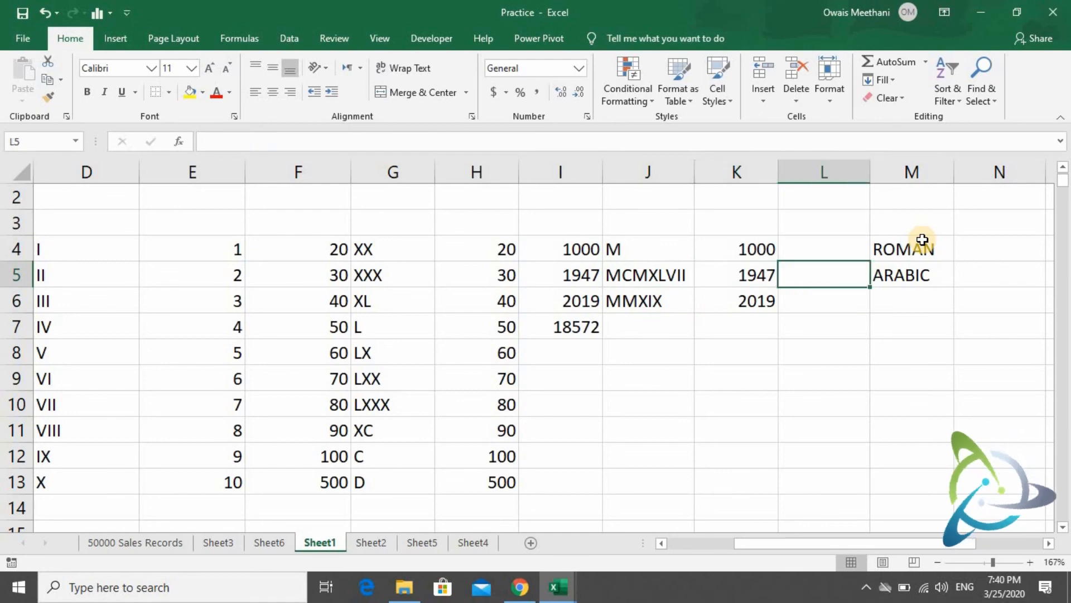
key("Right")
key("Down")
key("Up")
key("Up")
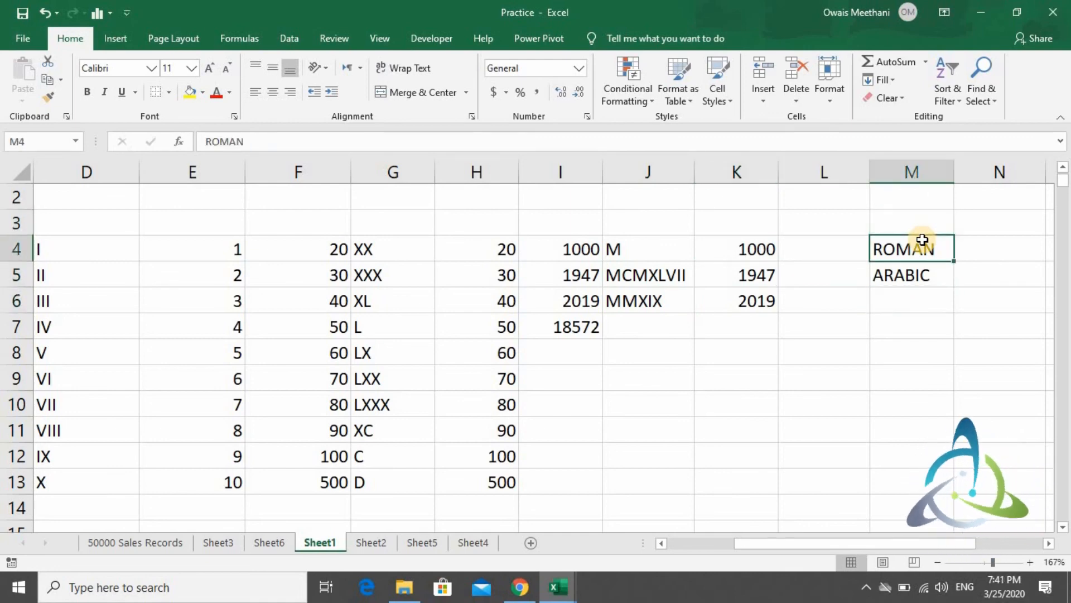
key("Down")
key("Down")
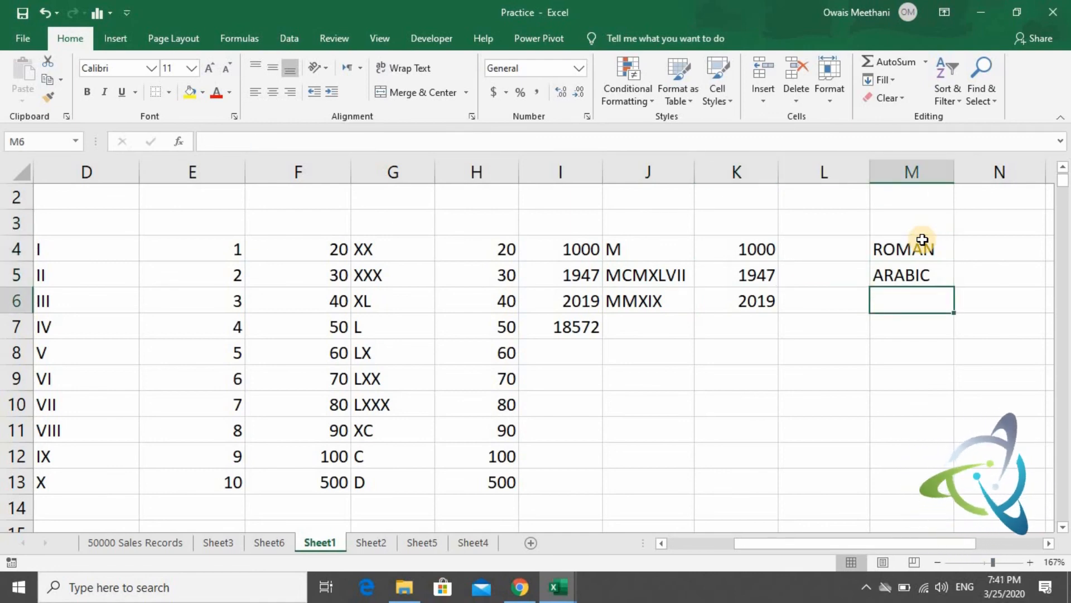